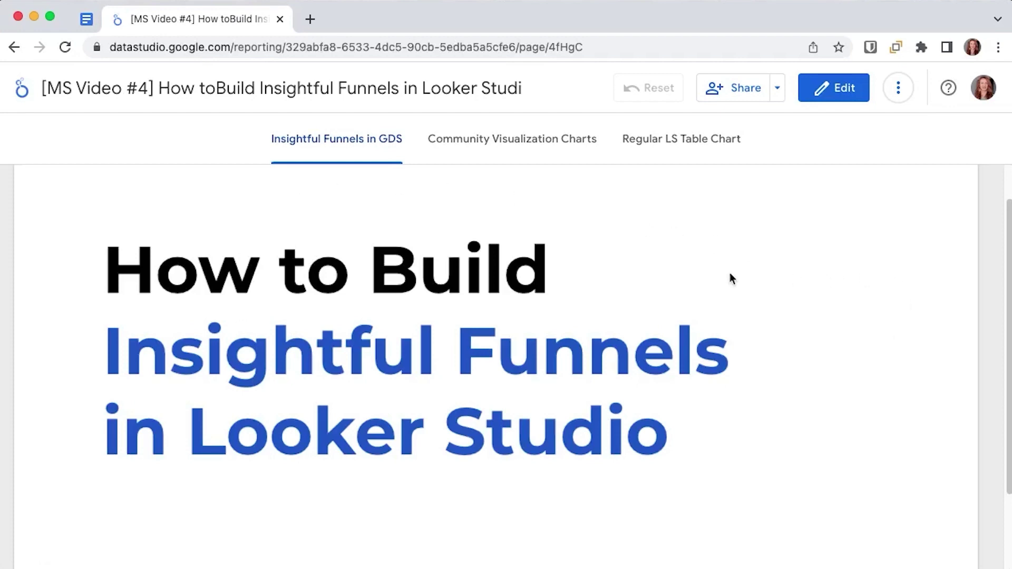
Preview the Regular LS Table Chart page, then settle on the Community Visualization Charts page
click(514, 165)
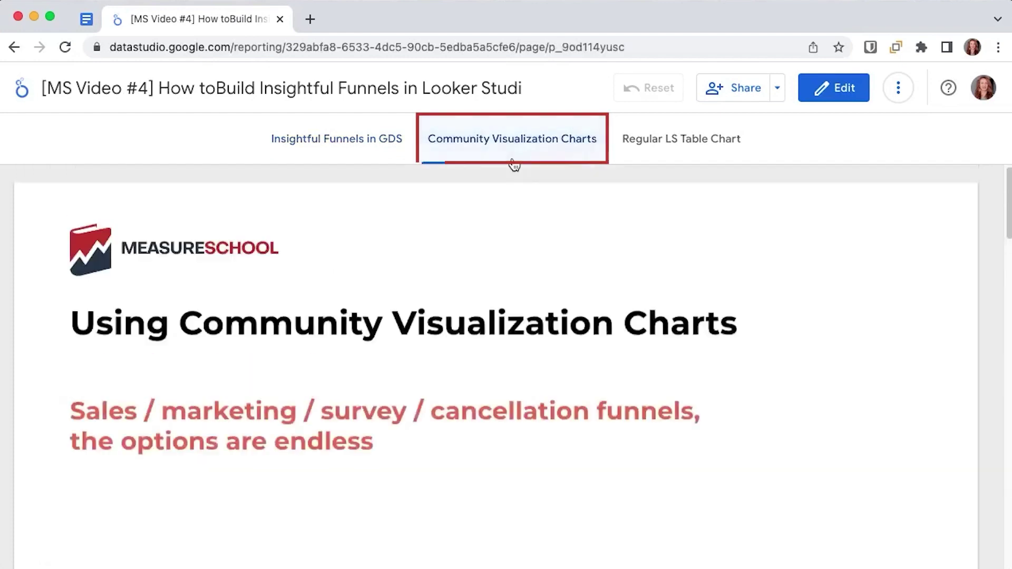
click(712, 154)
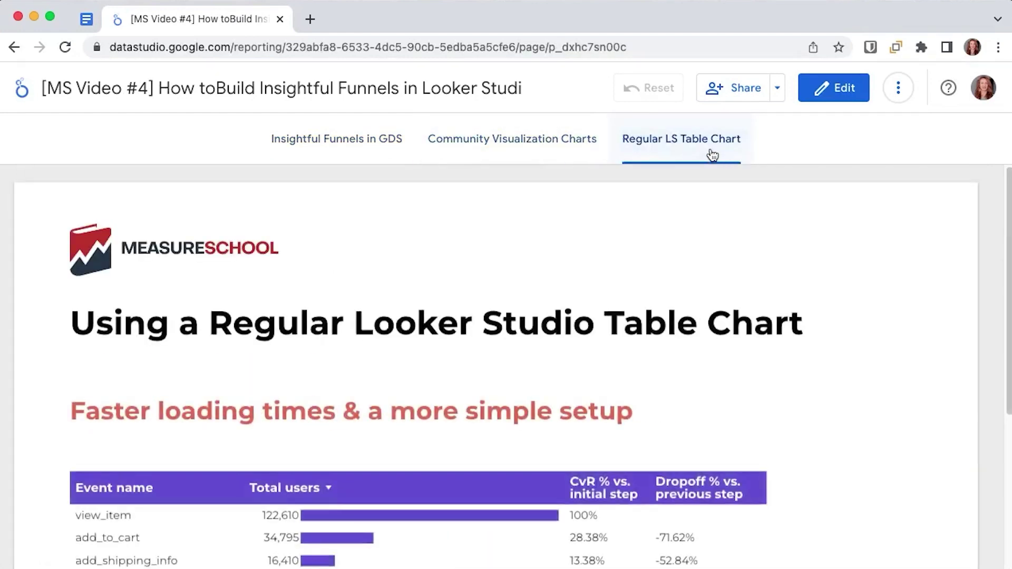
click(538, 141)
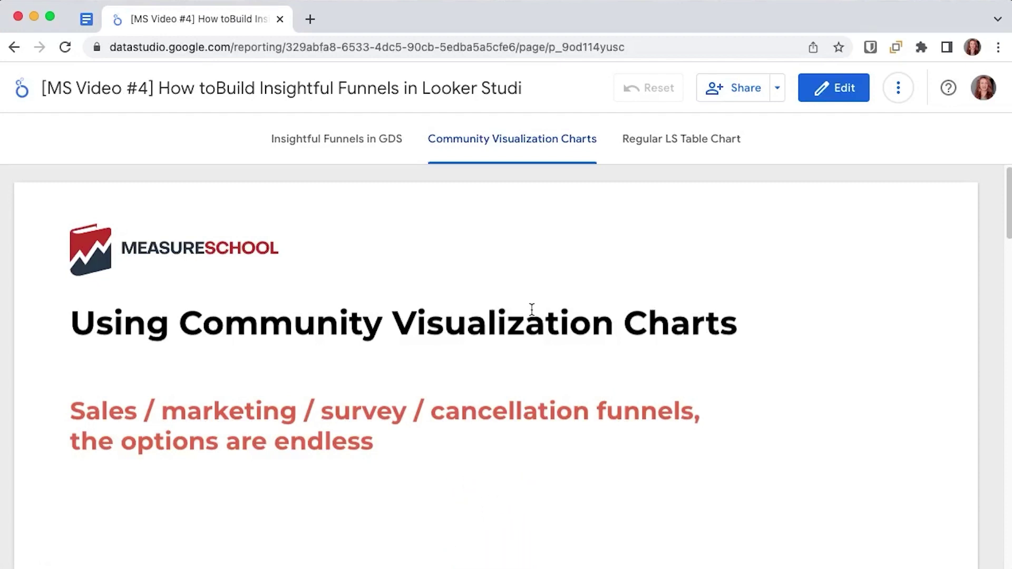
Scroll to Scenario today, mark the Product View-to-Transaction goal, and open the Visualizations gallery in a new tab
scroll(532, 310, down, 1)
scroll(531, 311, down, 4)
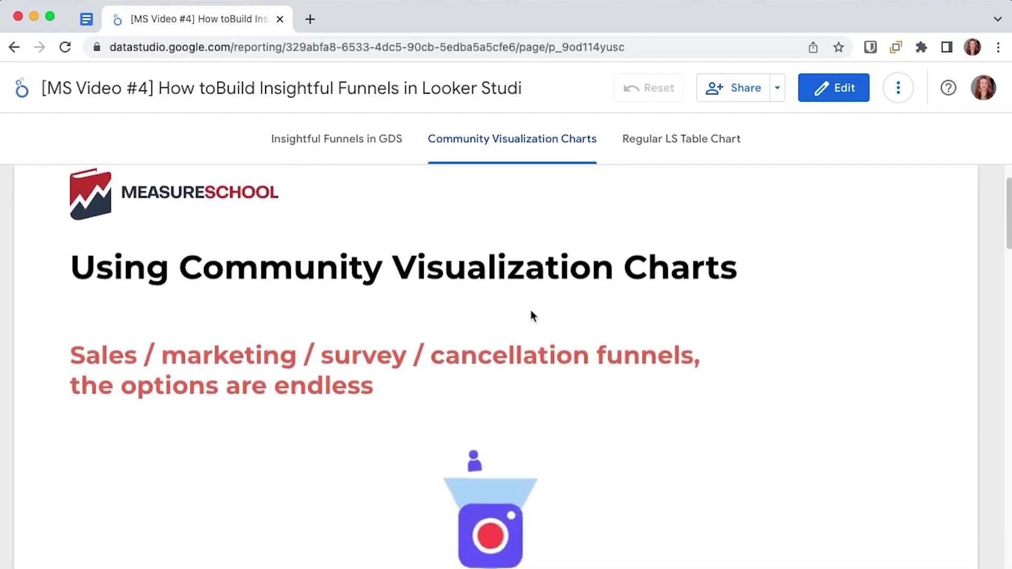
scroll(530, 315, down, 2)
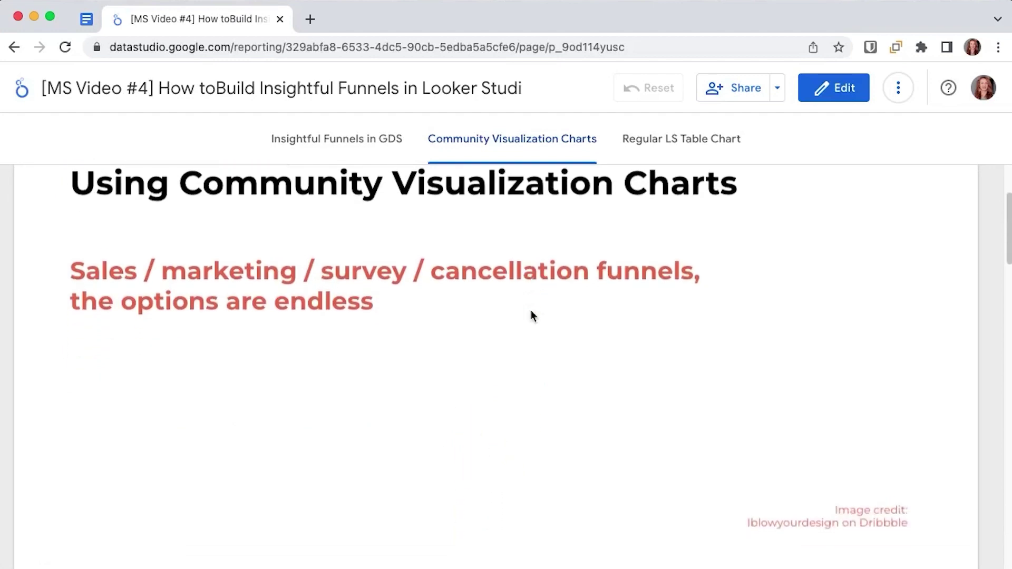
scroll(531, 316, down, 1)
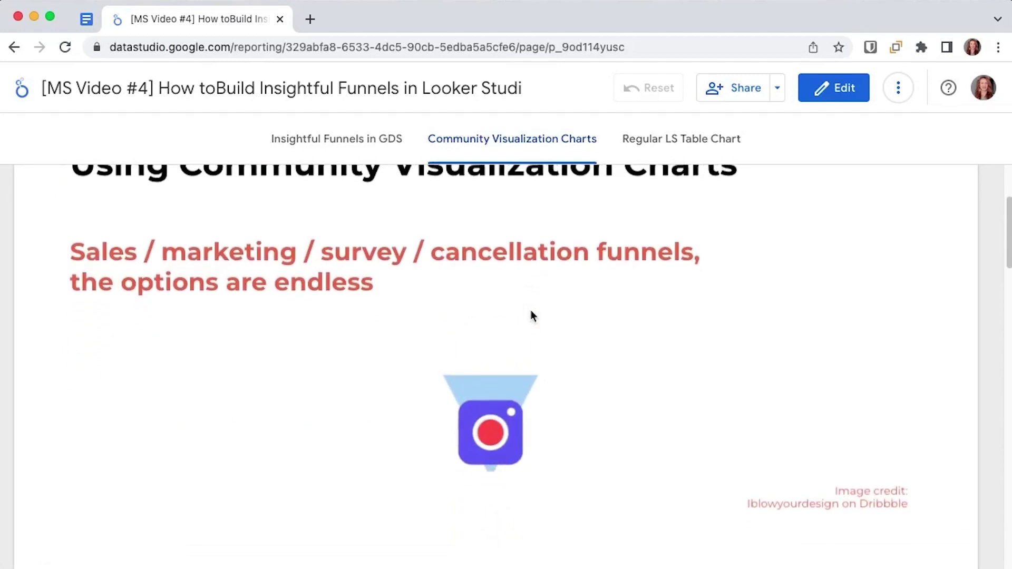
scroll(532, 315, down, 1)
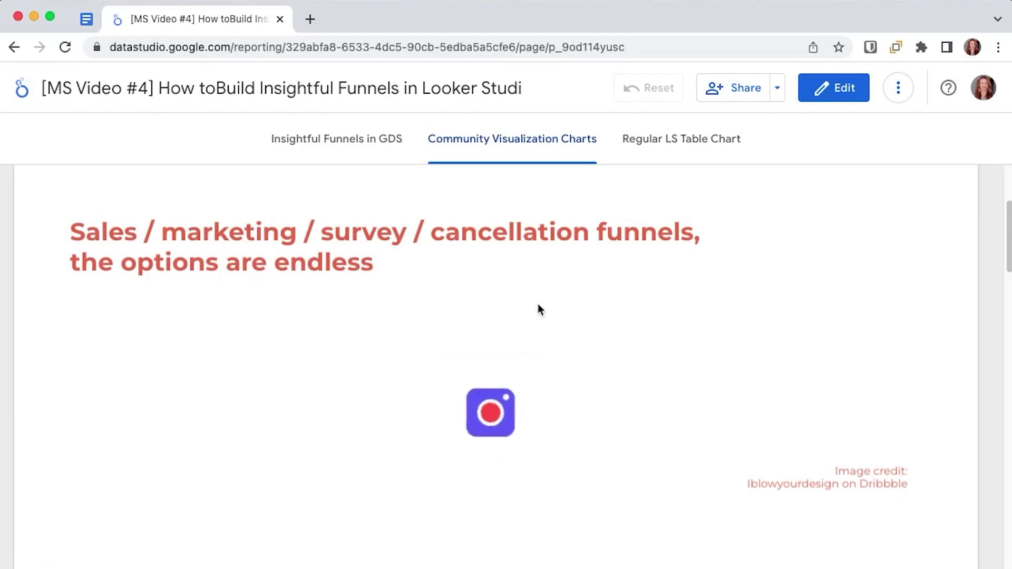
scroll(538, 305, down, 2)
scroll(538, 306, down, 5)
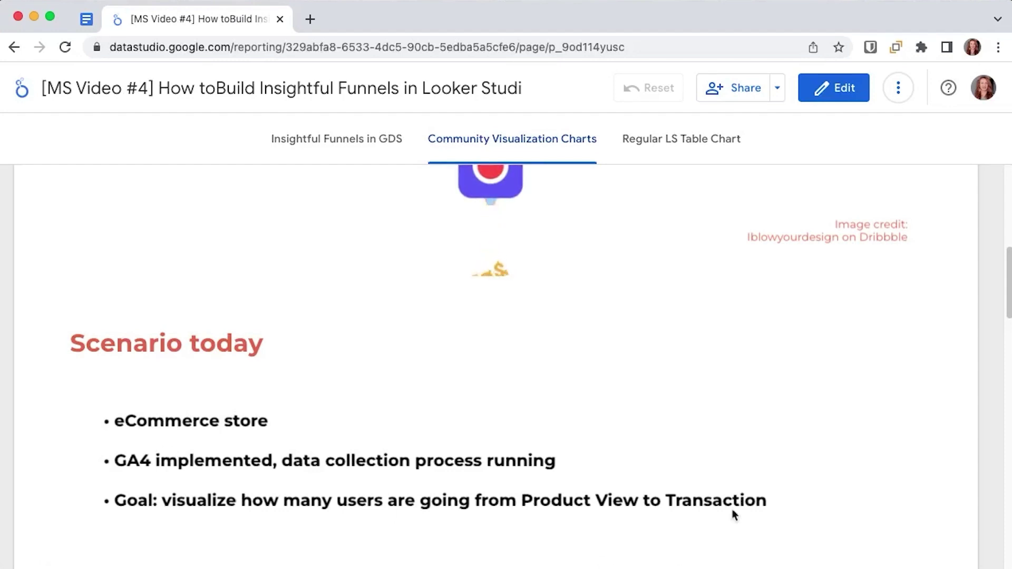
drag(774, 501, 465, 501)
click(394, 352)
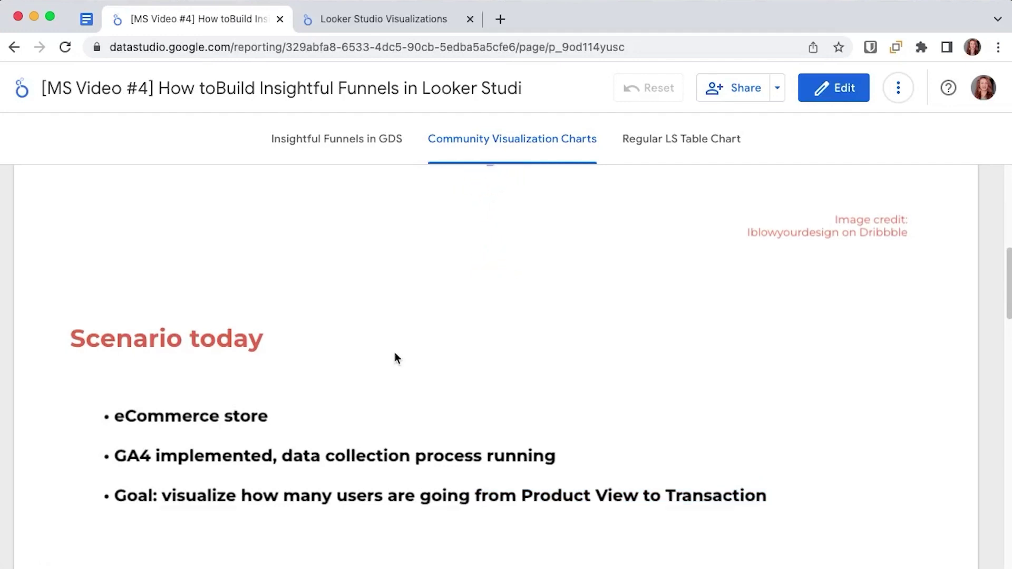
scroll(412, 403, down, 3)
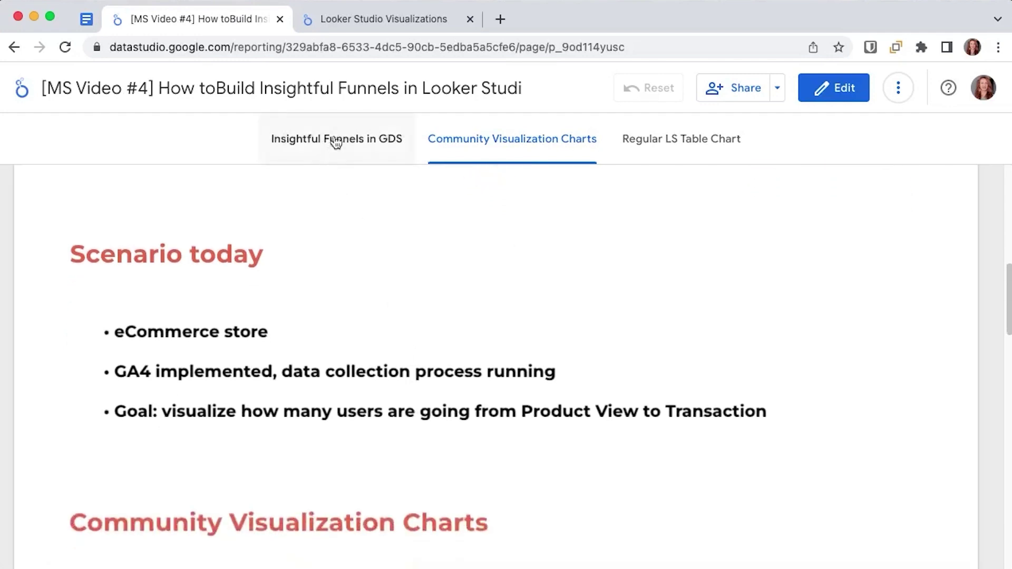
Search the Visualizations gallery for 'funnel' and review the Partner Visualizations results, then return to the report
click(349, 21)
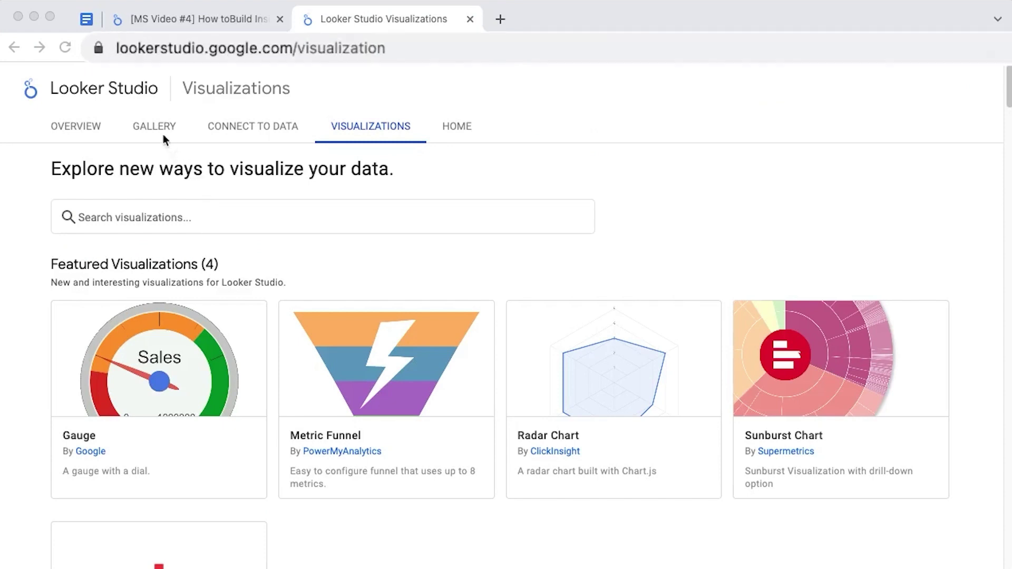
click(153, 217)
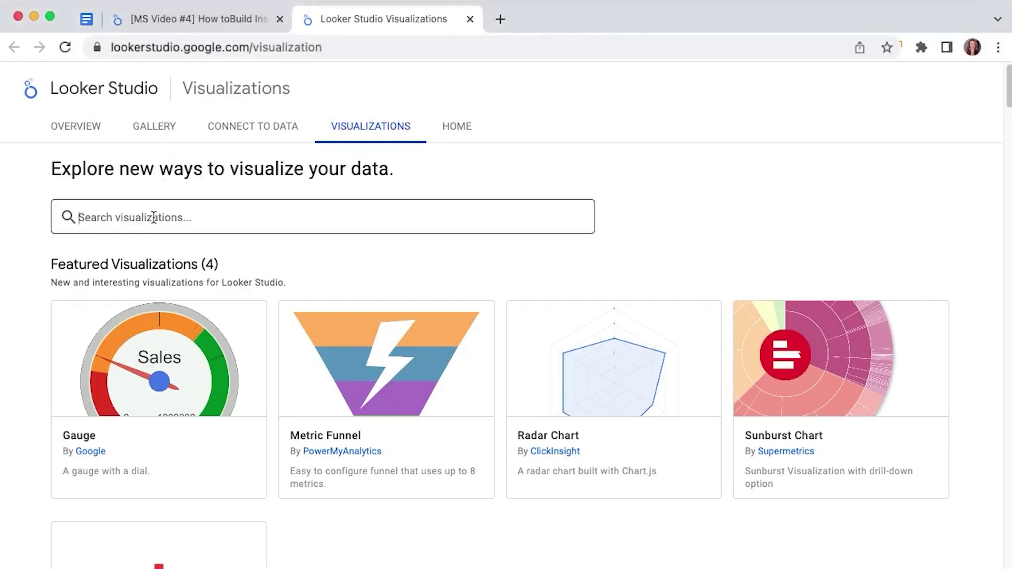
text(funnel)
scroll(553, 311, down, 5)
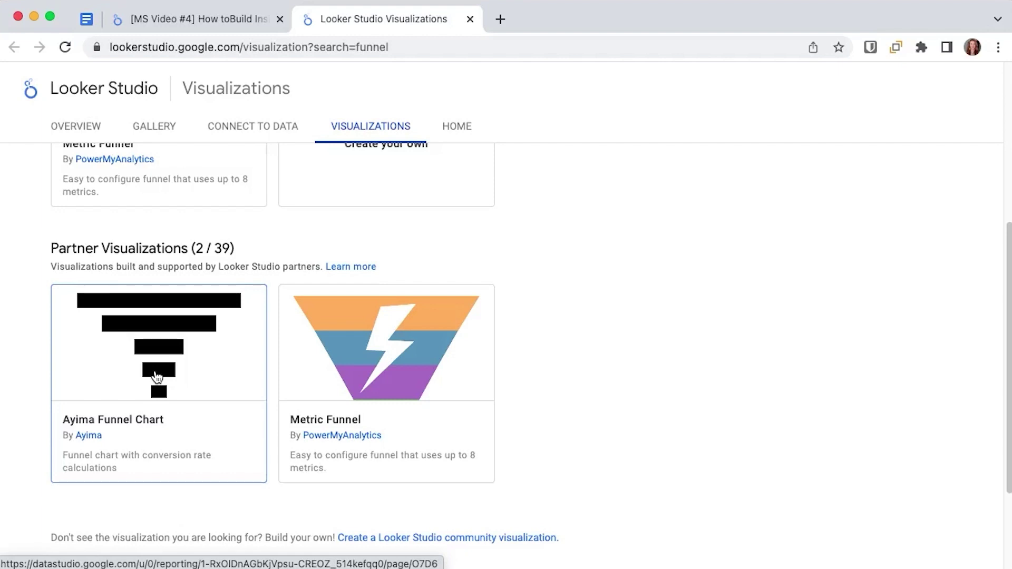
scroll(158, 376, up, 5)
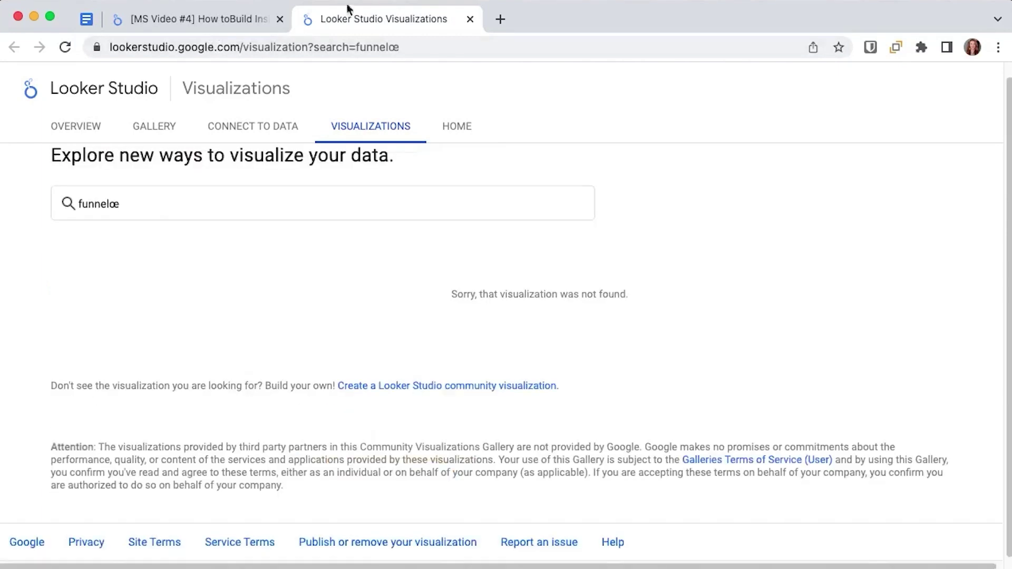
click(206, 23)
Scroll down to the funnel chart and switch the report into edit mode
scroll(426, 277, down, 3)
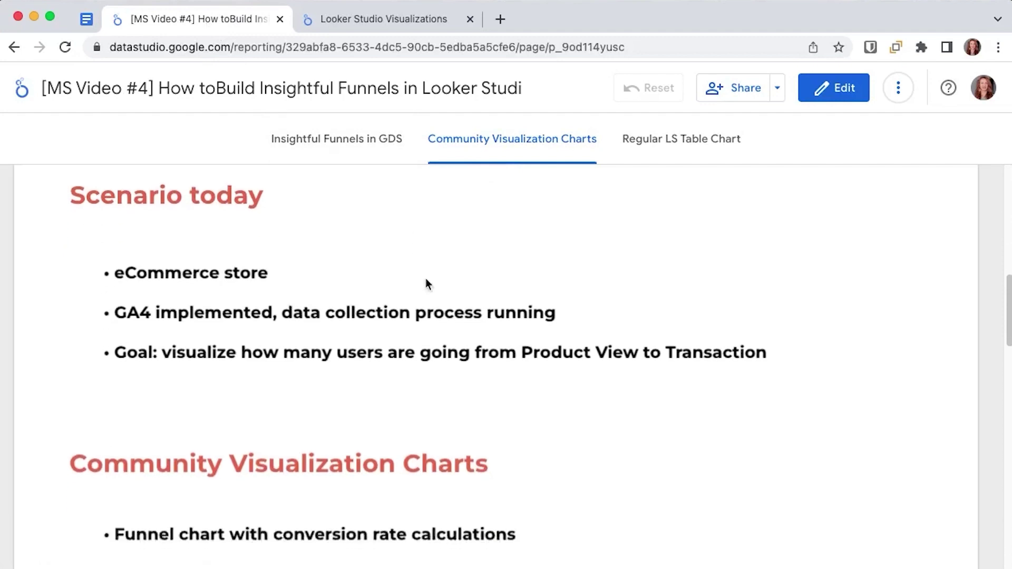
scroll(426, 279, down, 3)
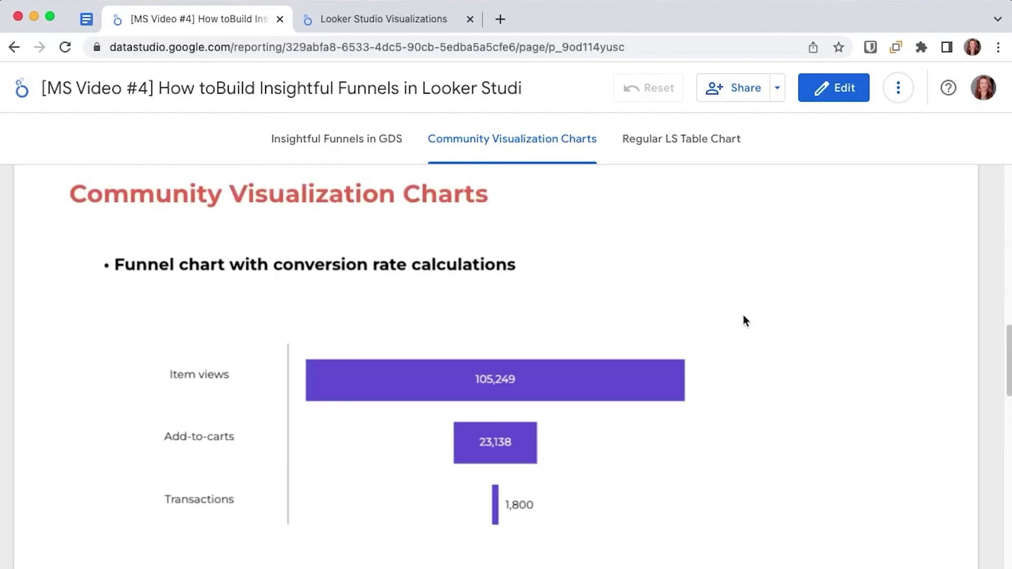
click(826, 98)
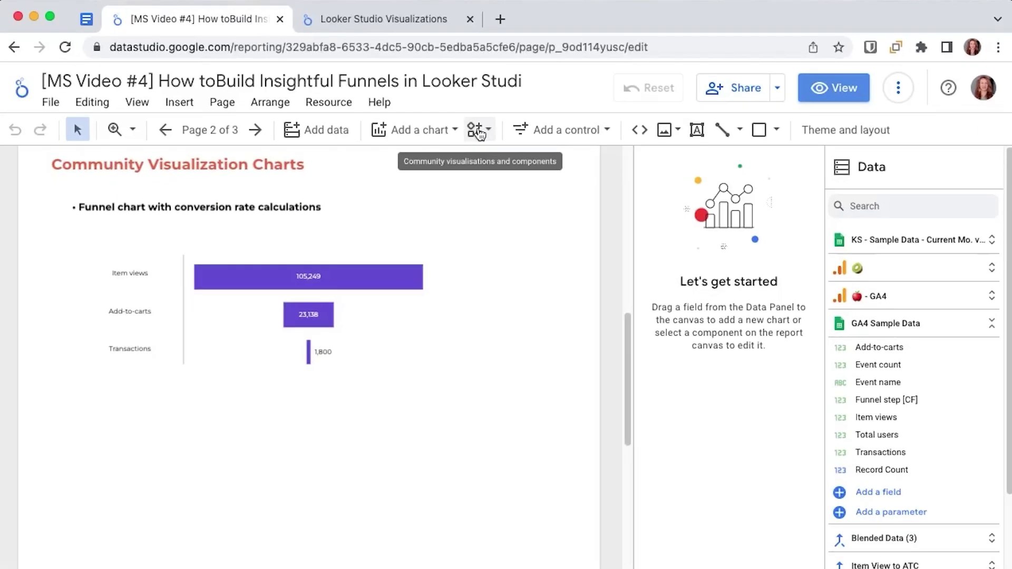
Find Ayima's Funnel Chart in the community visualisation gallery, then cancel placing it
click(479, 134)
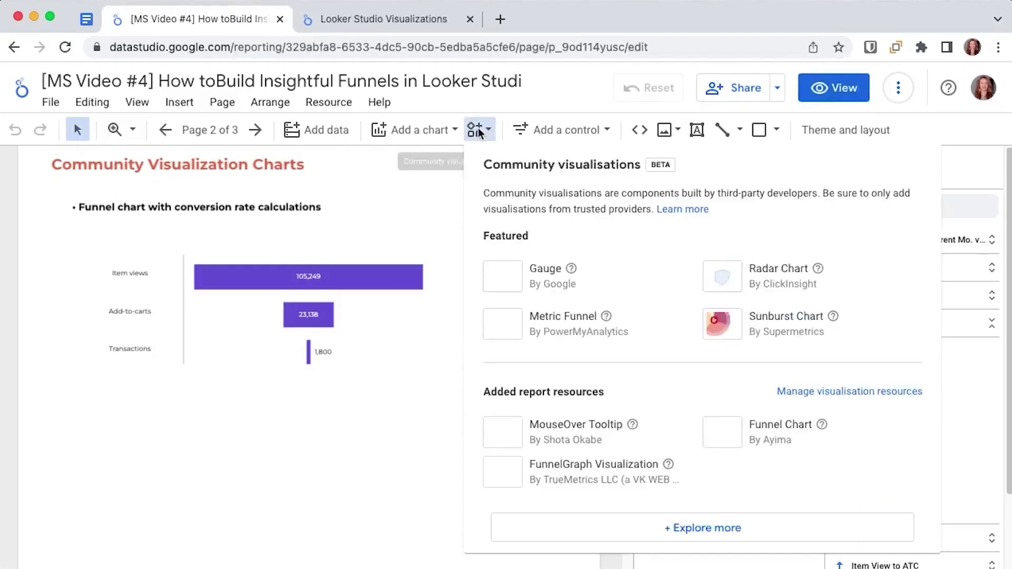
click(644, 534)
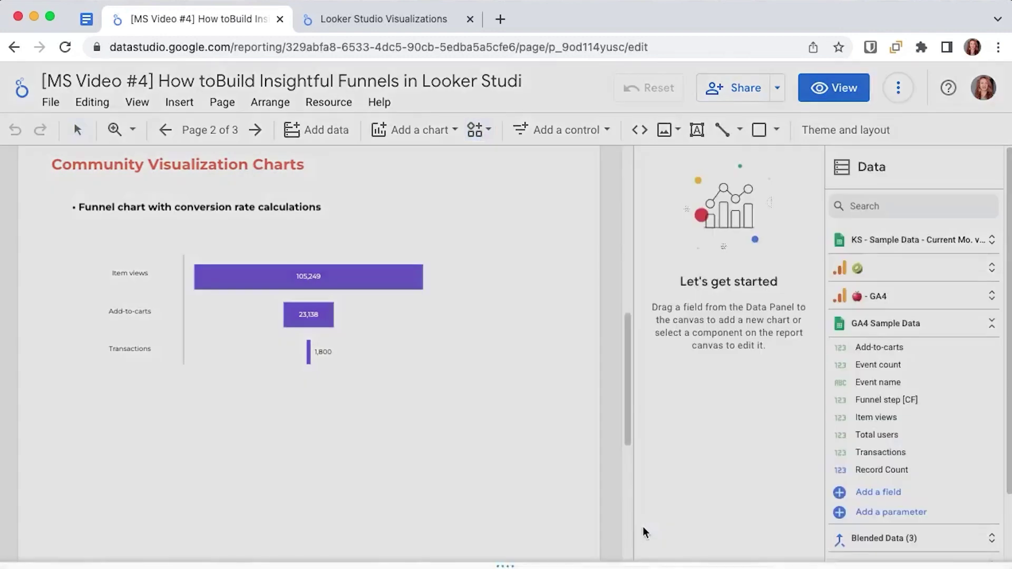
scroll(469, 432, down, 2)
scroll(464, 438, down, 5)
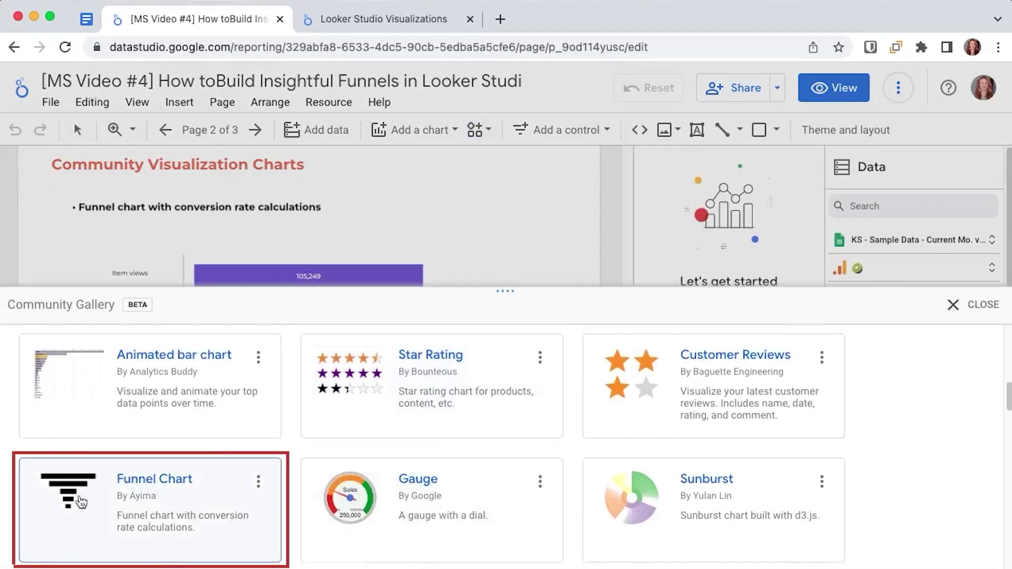
click(159, 501)
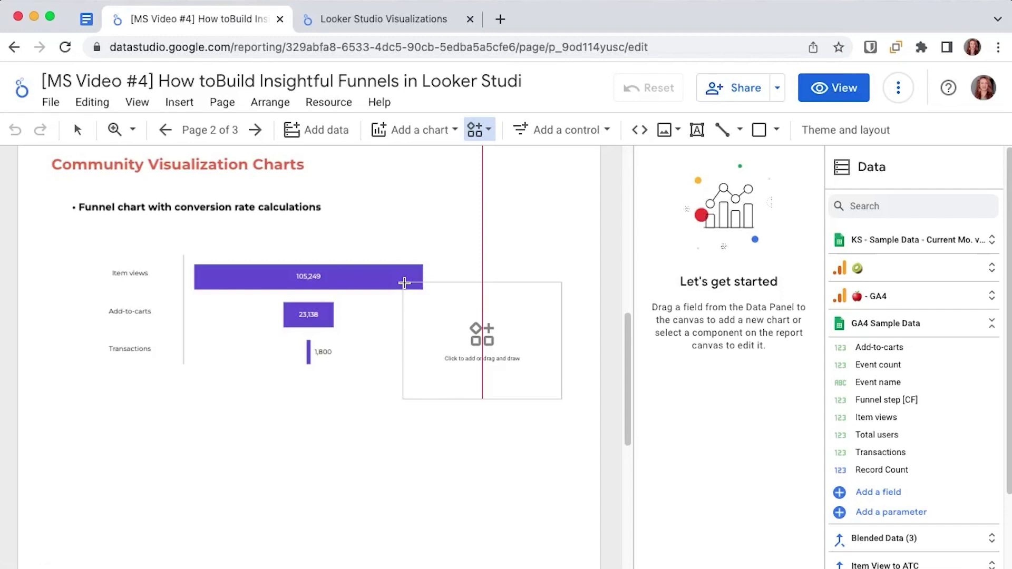
key(Escape)
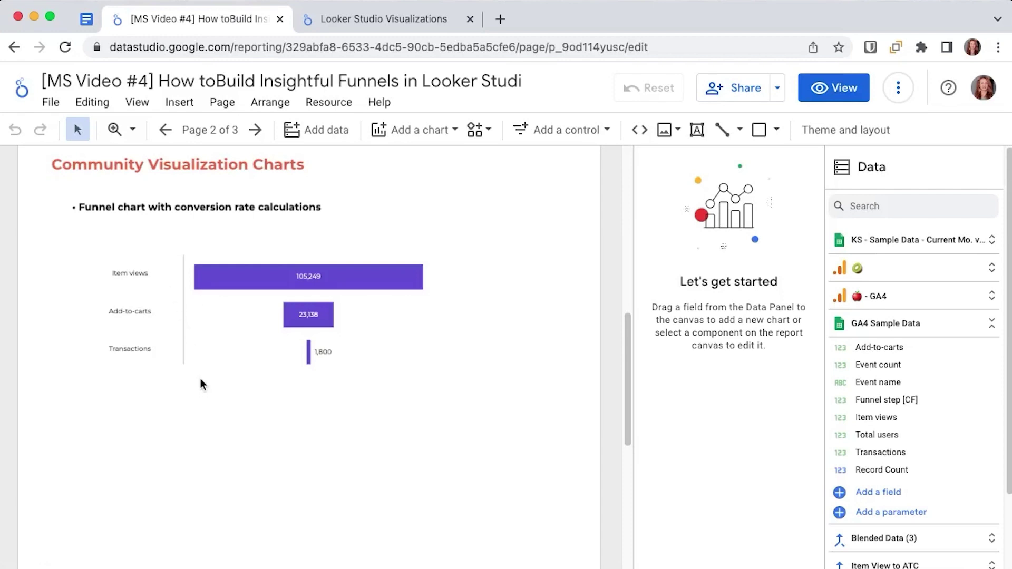
Select the funnel chart and try moving Item views below Add-to-carts, then undo to keep the original order
click(348, 250)
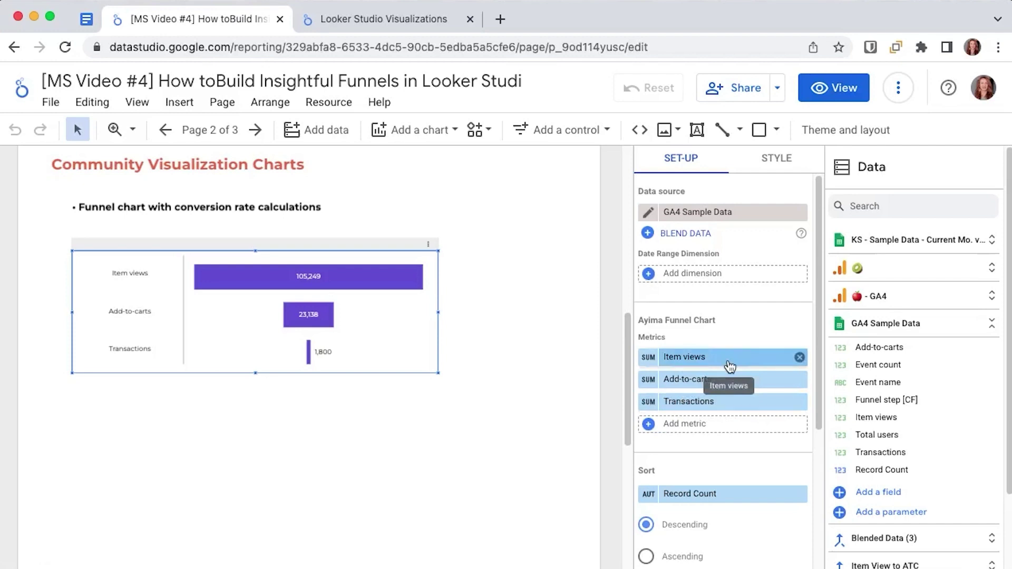
drag(730, 366, 729, 384)
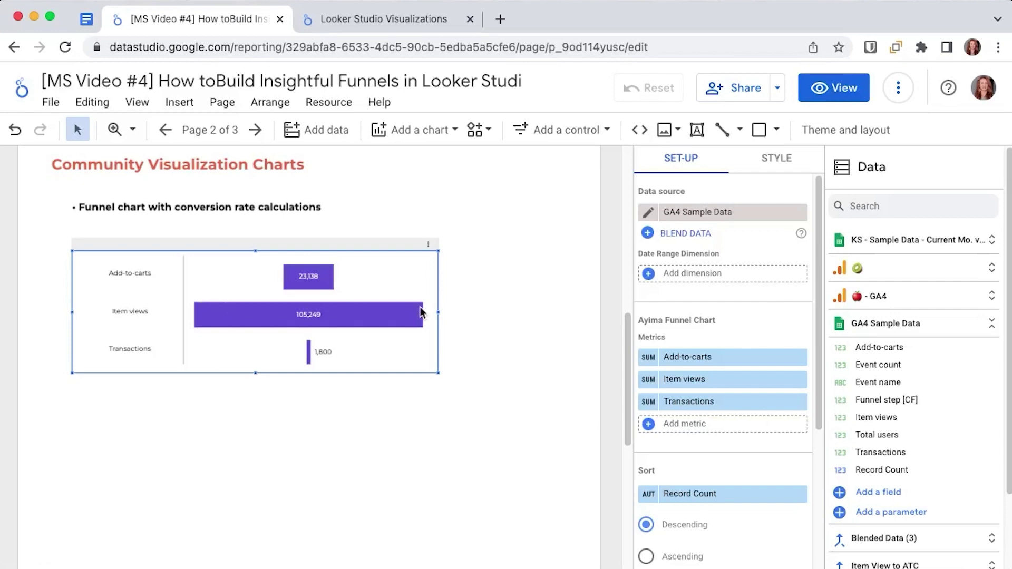
key(super+z)
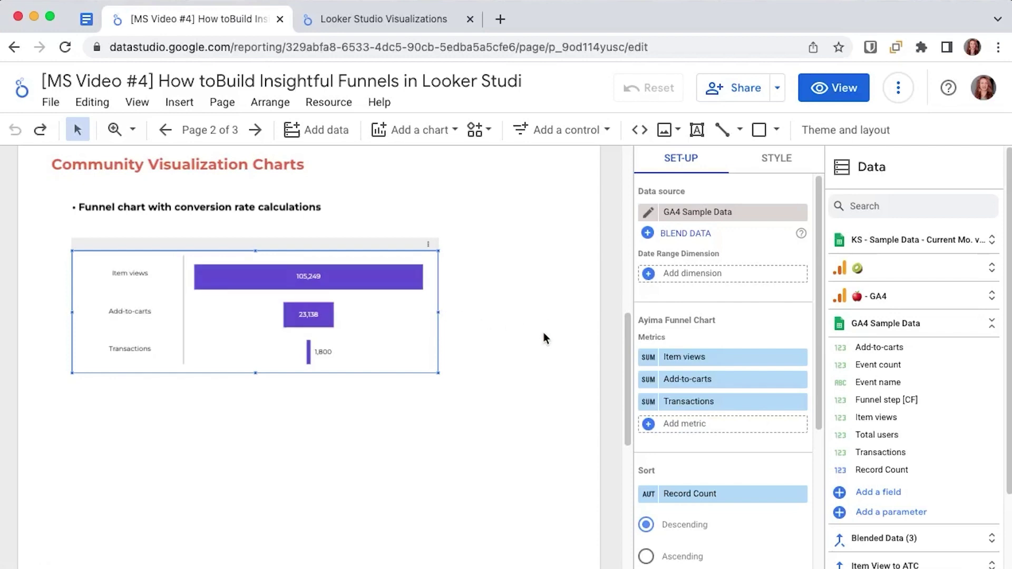
click(790, 167)
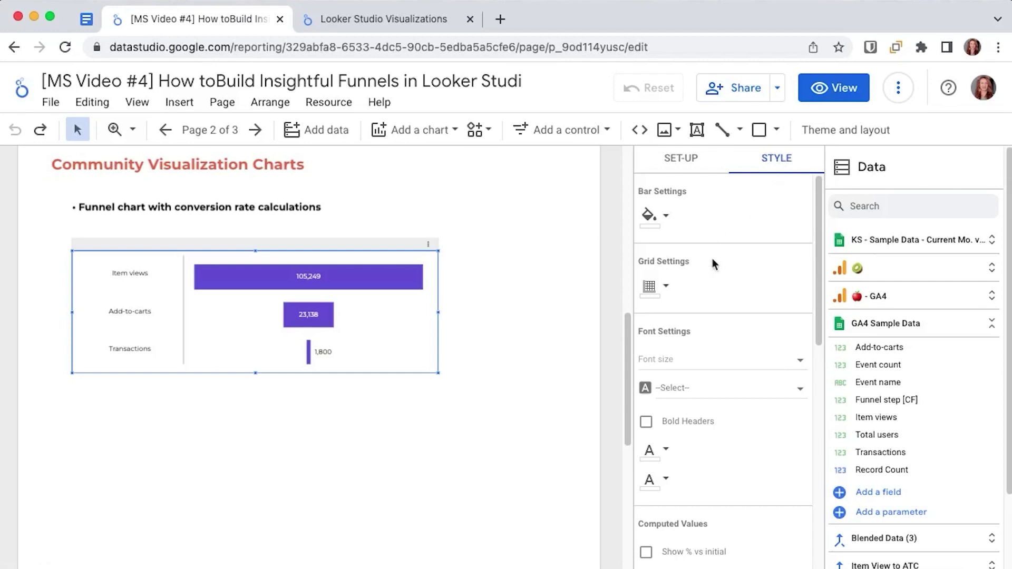
In the funnel chart's Computed Values style settings, enable Show % vs initial and Show % vs previous
scroll(717, 237, down, 3)
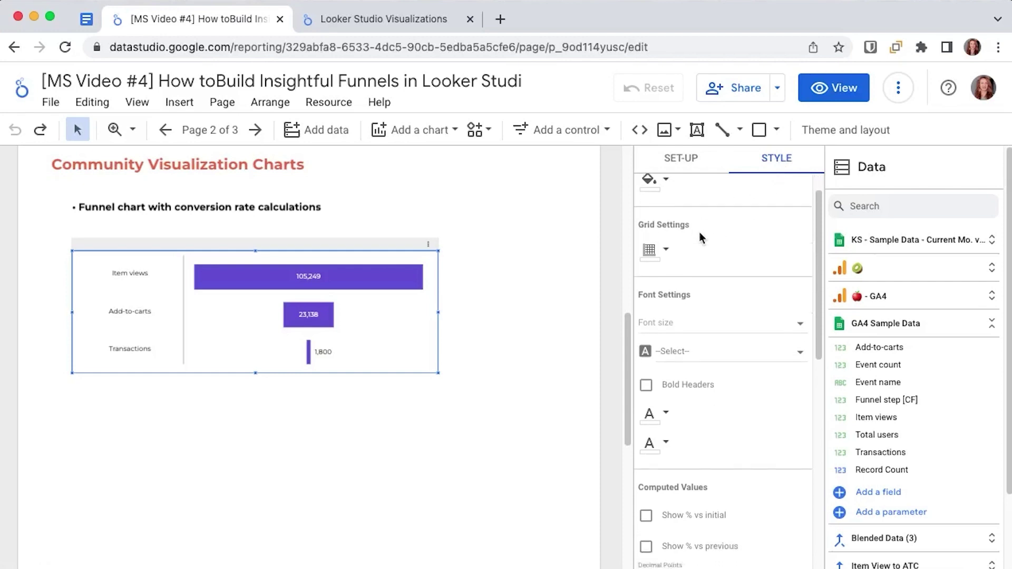
scroll(714, 300, down, 6)
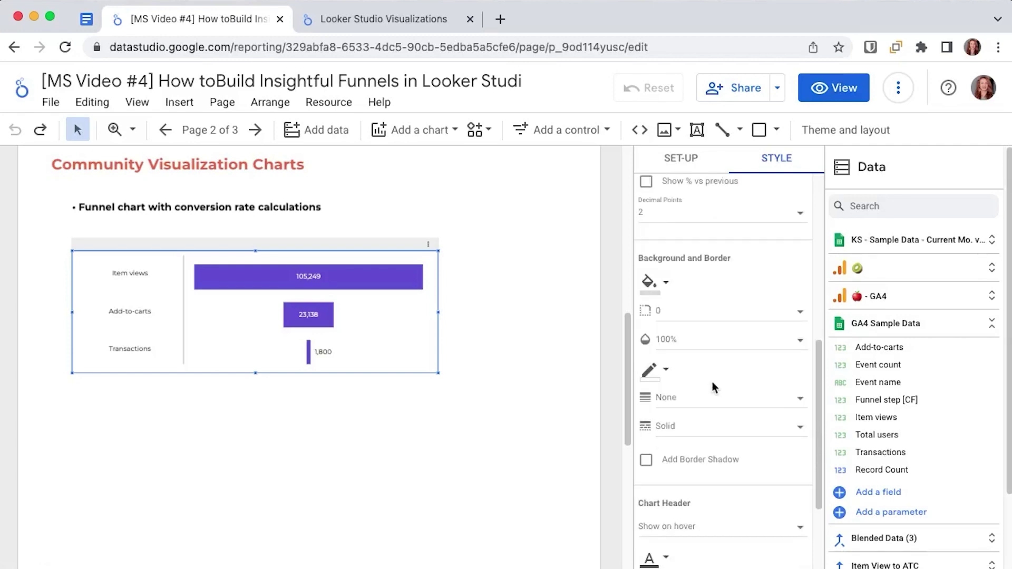
scroll(713, 381, up, 3)
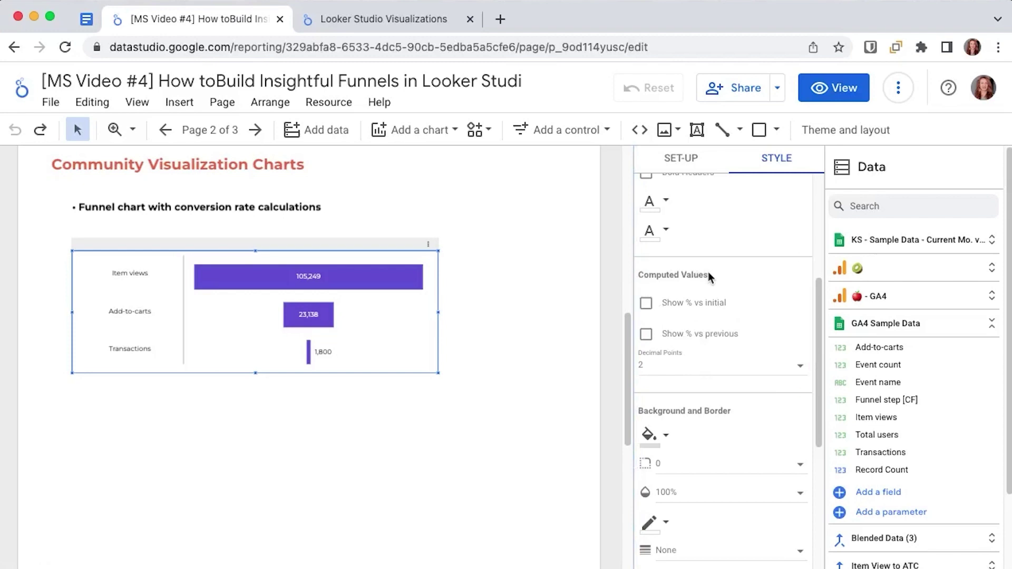
click(647, 306)
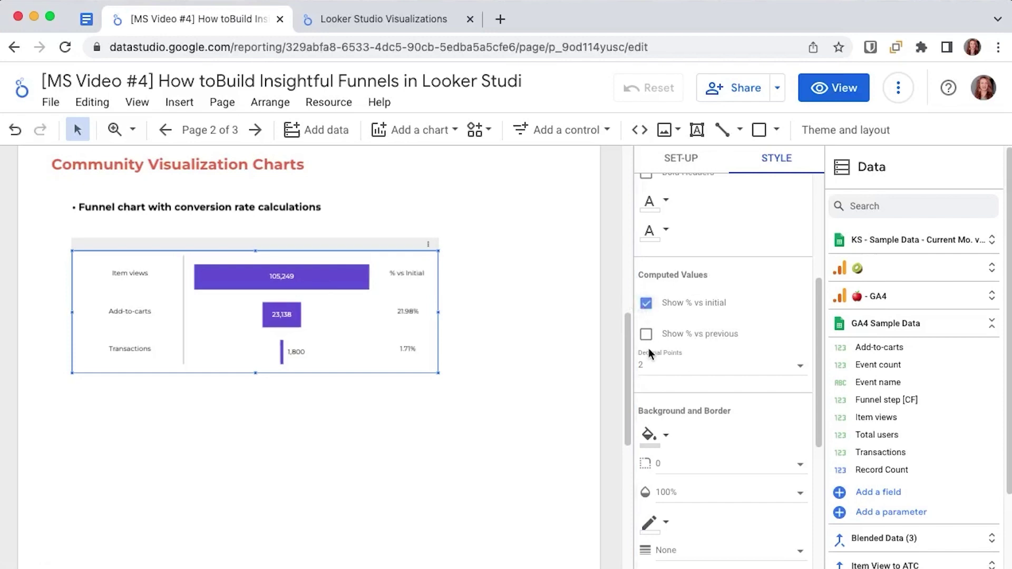
click(648, 337)
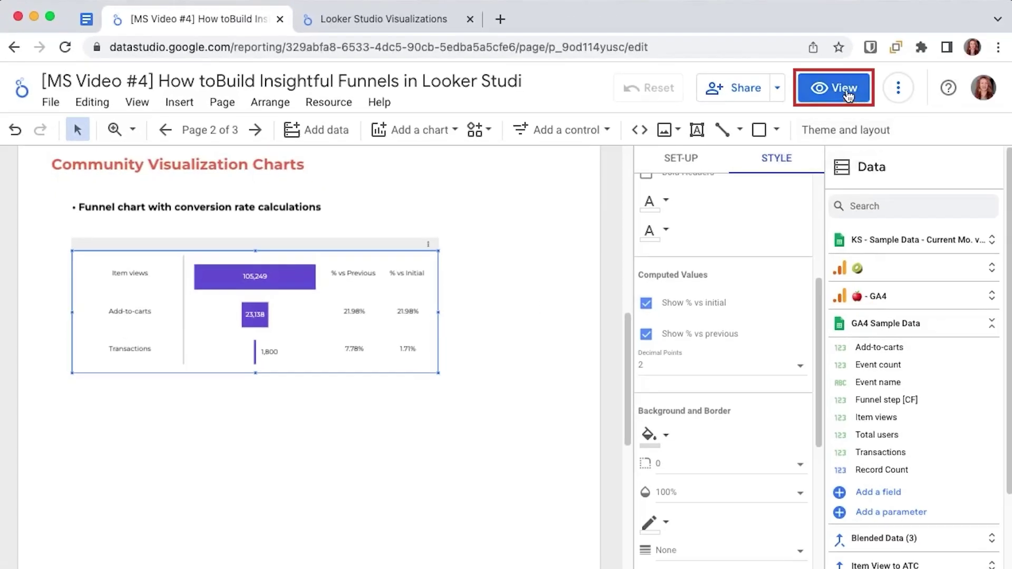
Switch to view mode, highlight the 1.71% overall conversion, and scroll to the drop-off funnel chart
click(824, 98)
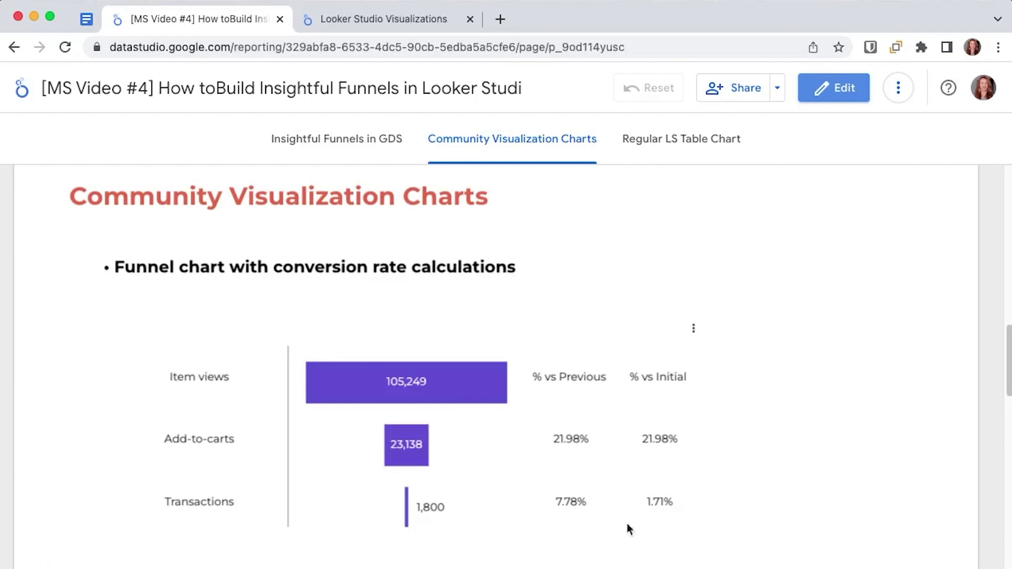
drag(643, 503, 680, 506)
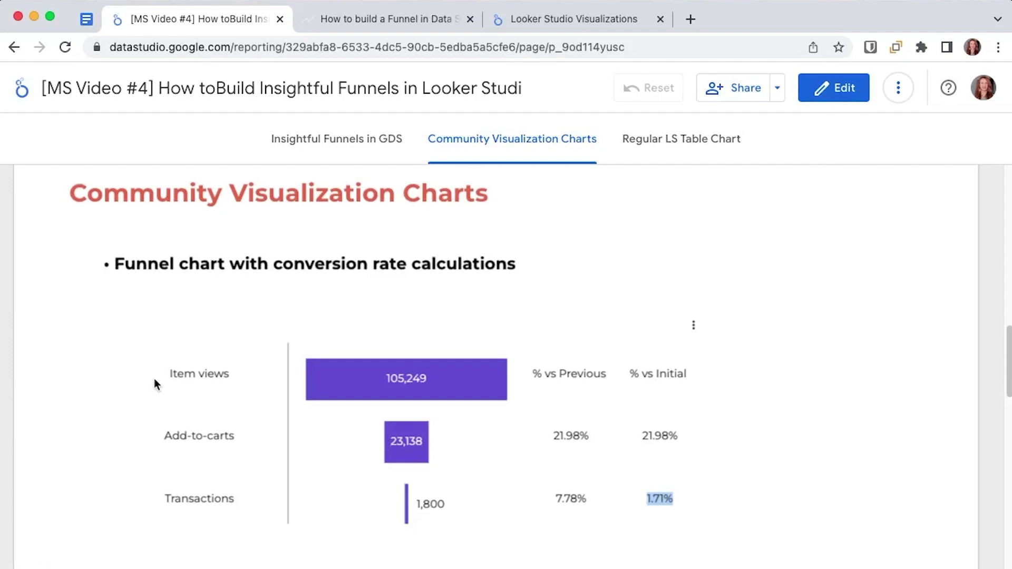
scroll(154, 378, down, 4)
scroll(156, 384, down, 8)
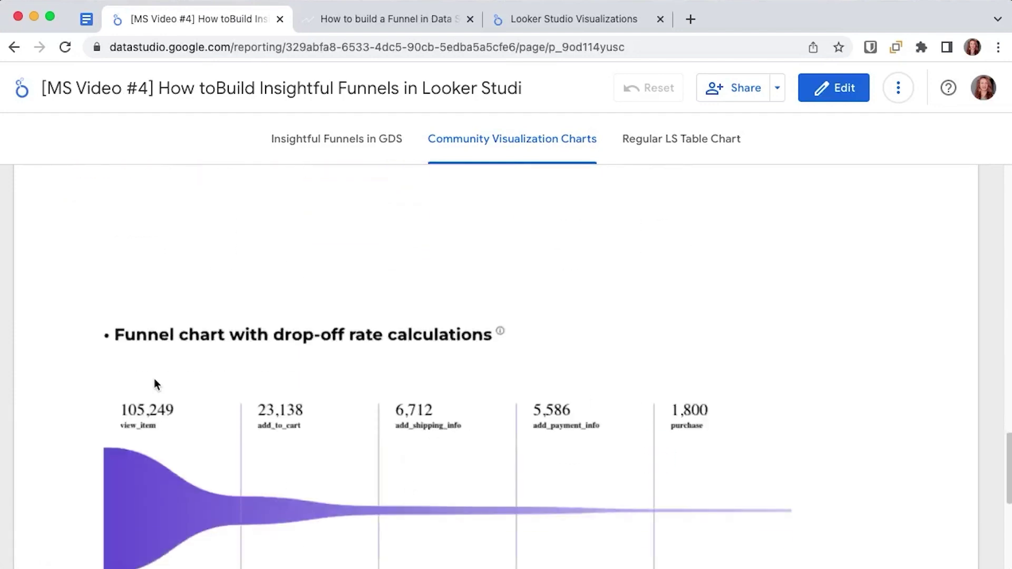
scroll(156, 385, down, 2)
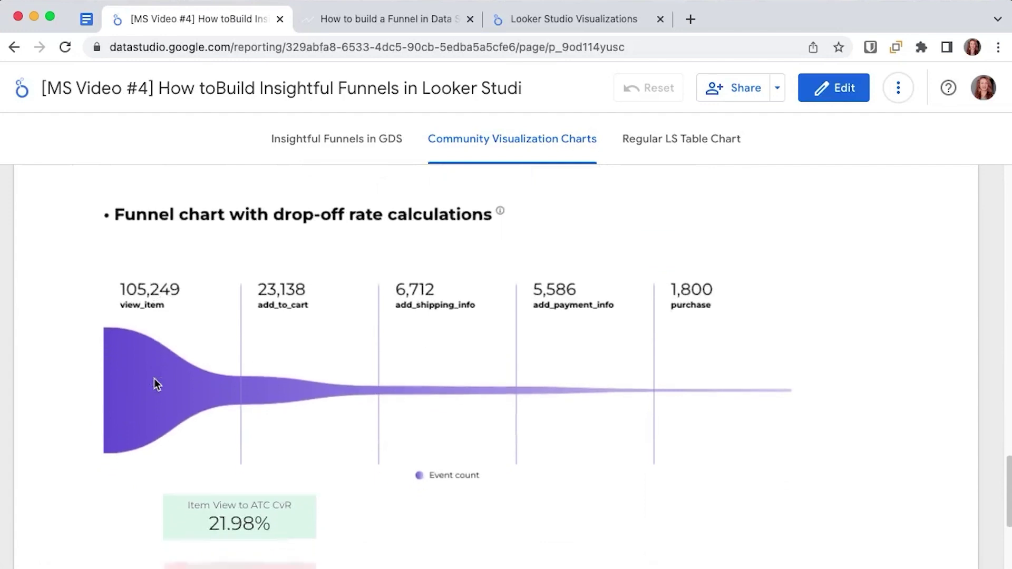
Read the TrueMetrics FunnelGraph connector steps, glance at the gallery, then reopen the report in edit mode
click(422, 27)
scroll(675, 230, down, 10)
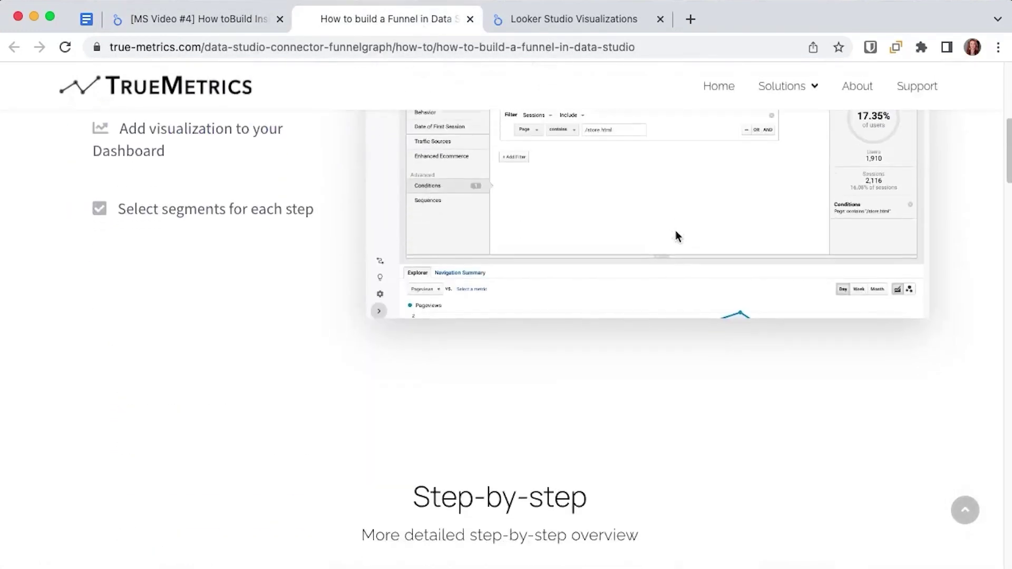
scroll(678, 237, down, 9)
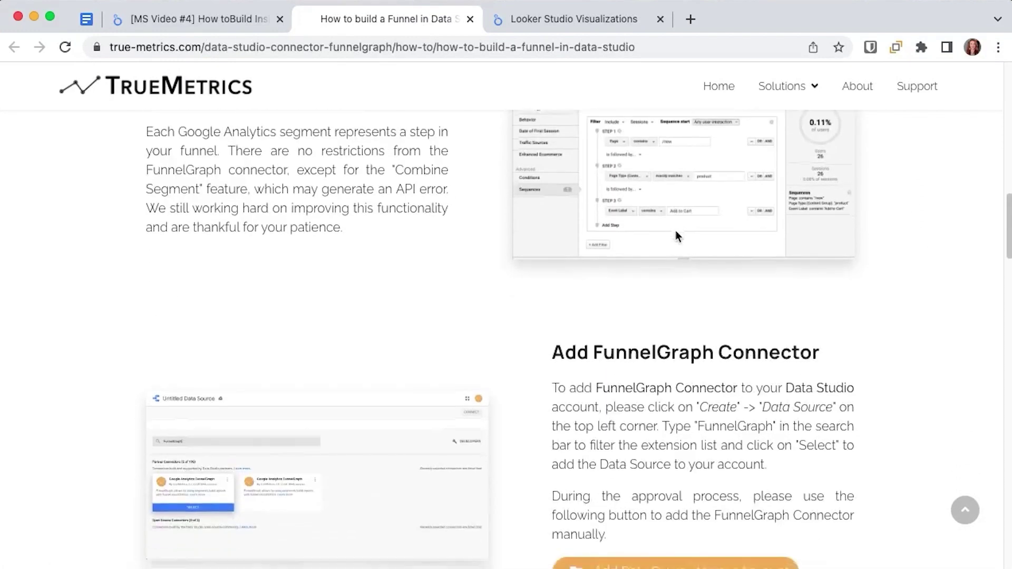
click(571, 18)
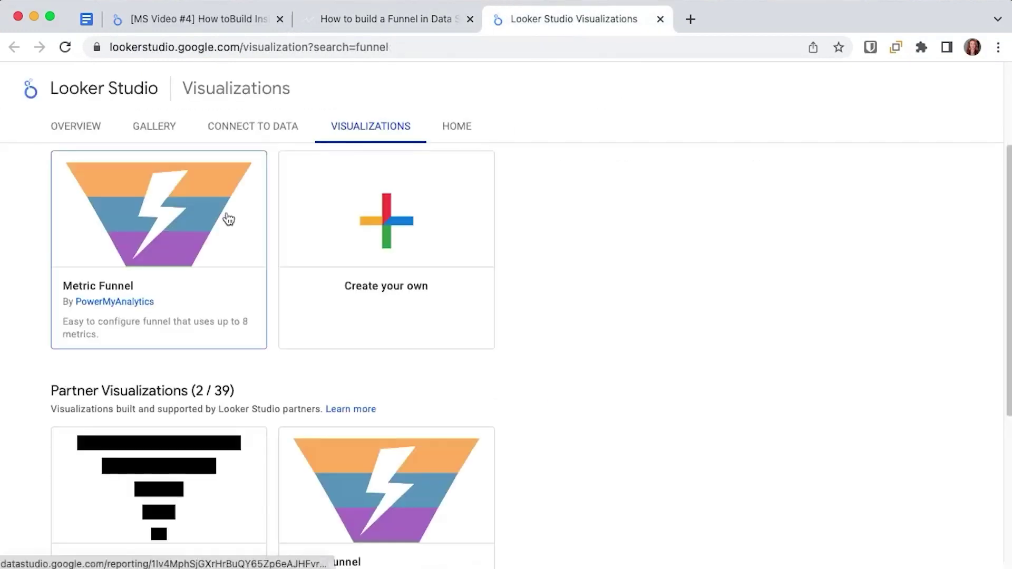
click(369, 20)
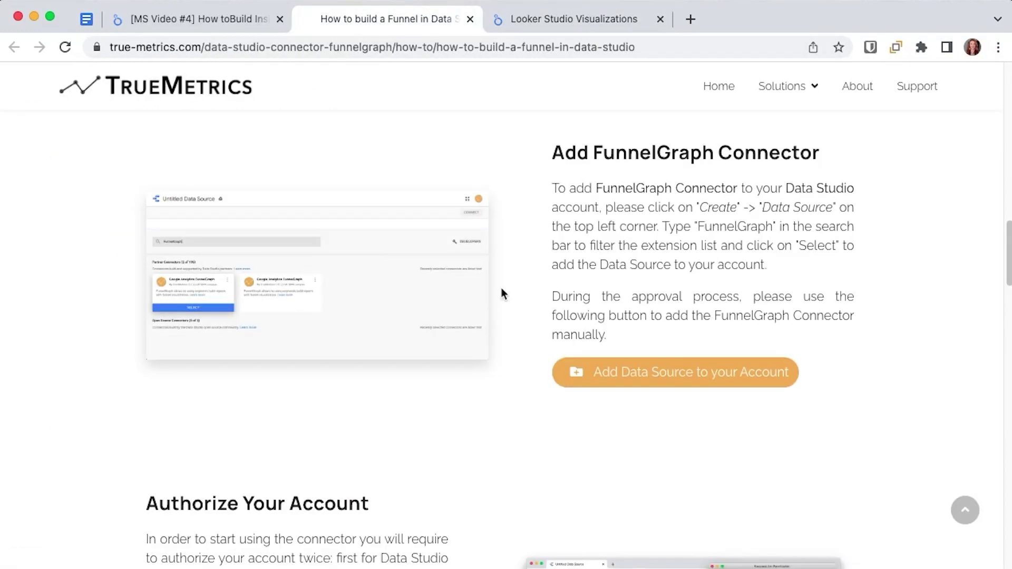
scroll(501, 289, down, 5)
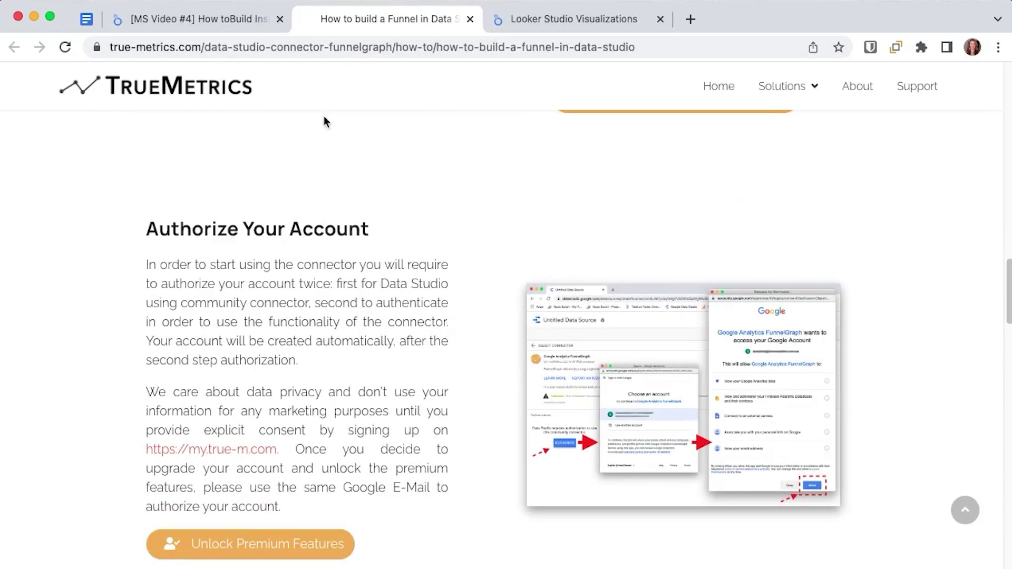
click(186, 22)
click(833, 88)
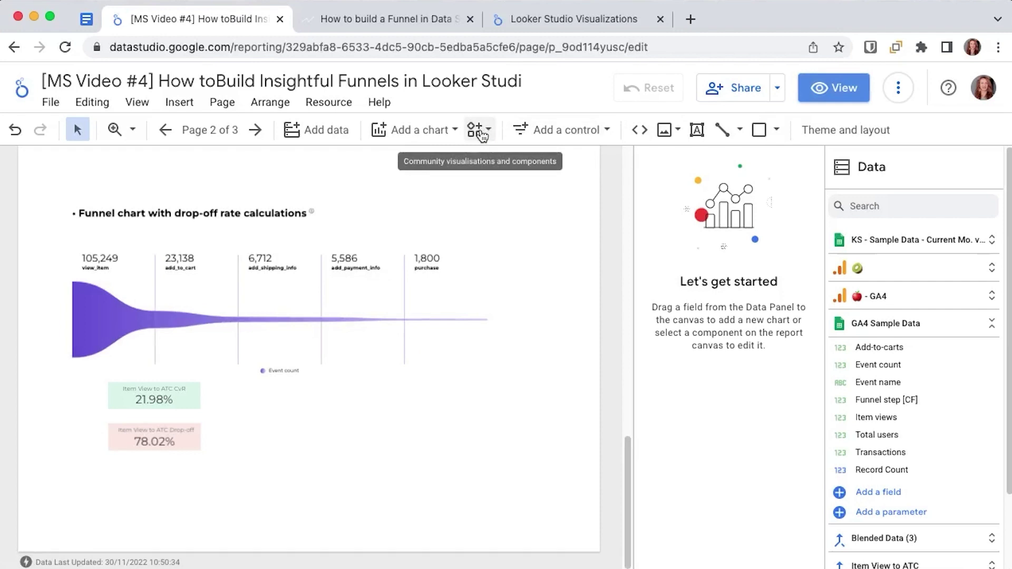
Open Build your own visualisation from the community gallery and focus the Manifest path field
click(481, 135)
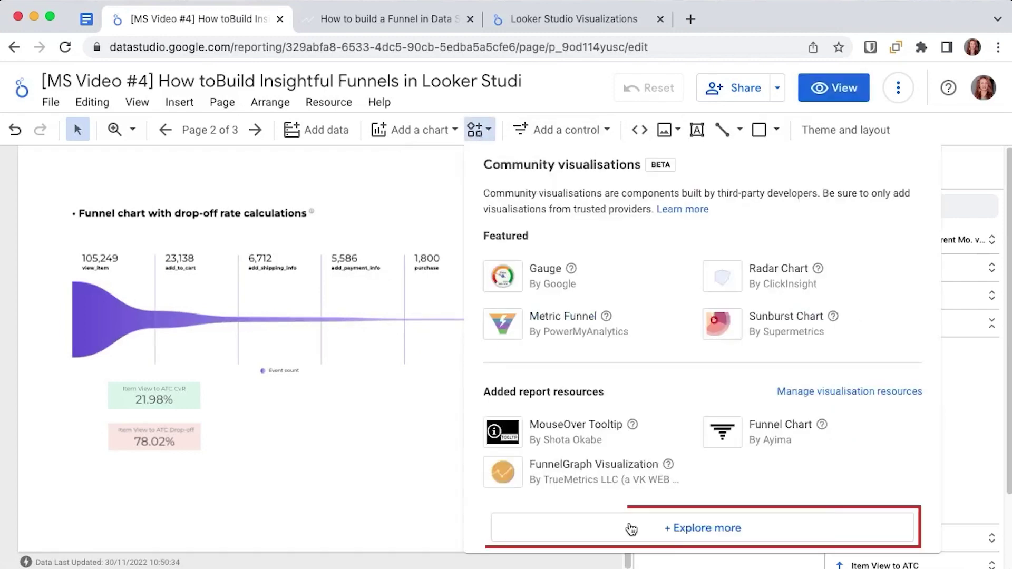
click(631, 532)
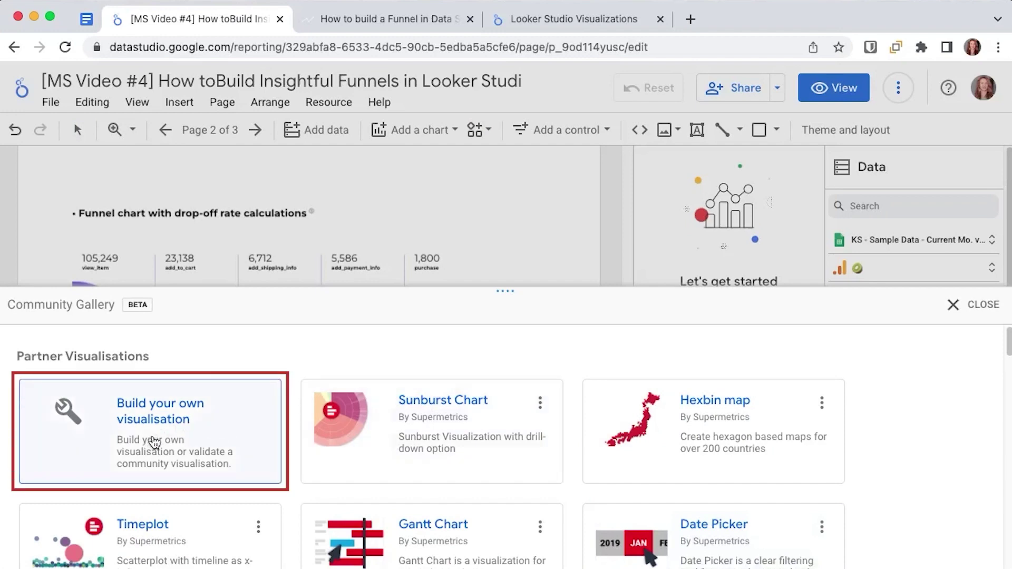
click(154, 441)
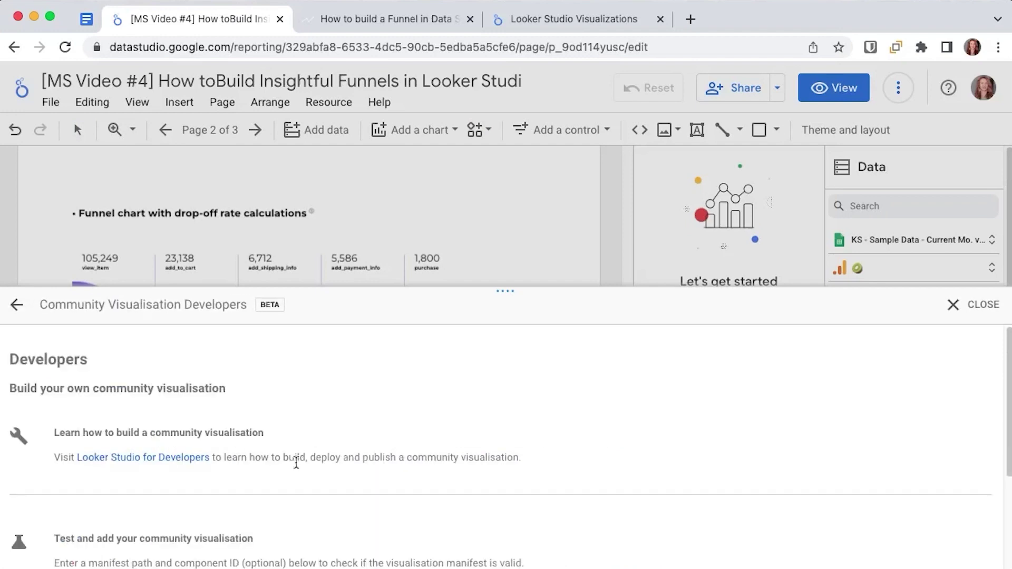
scroll(298, 464, down, 3)
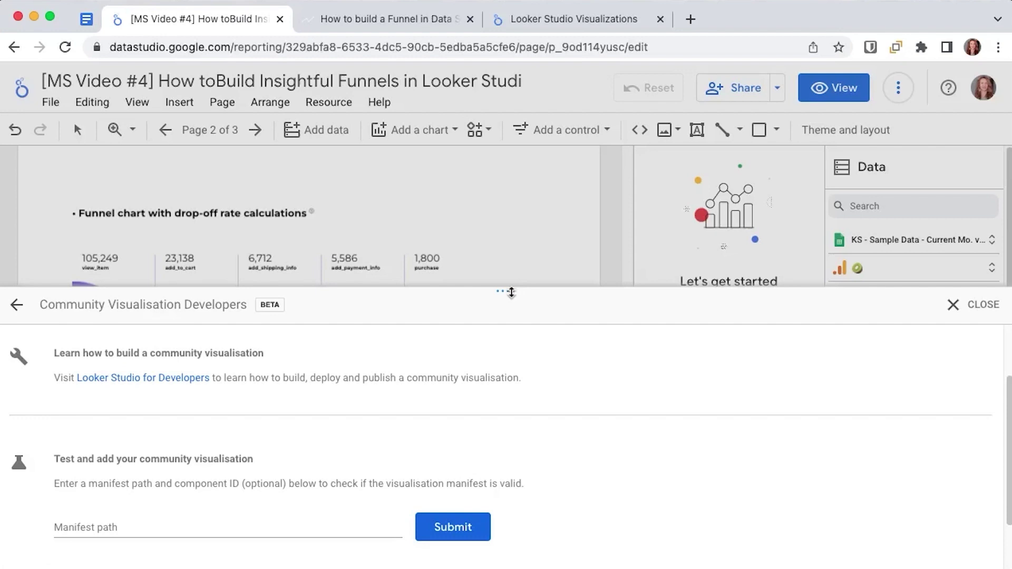
click(117, 522)
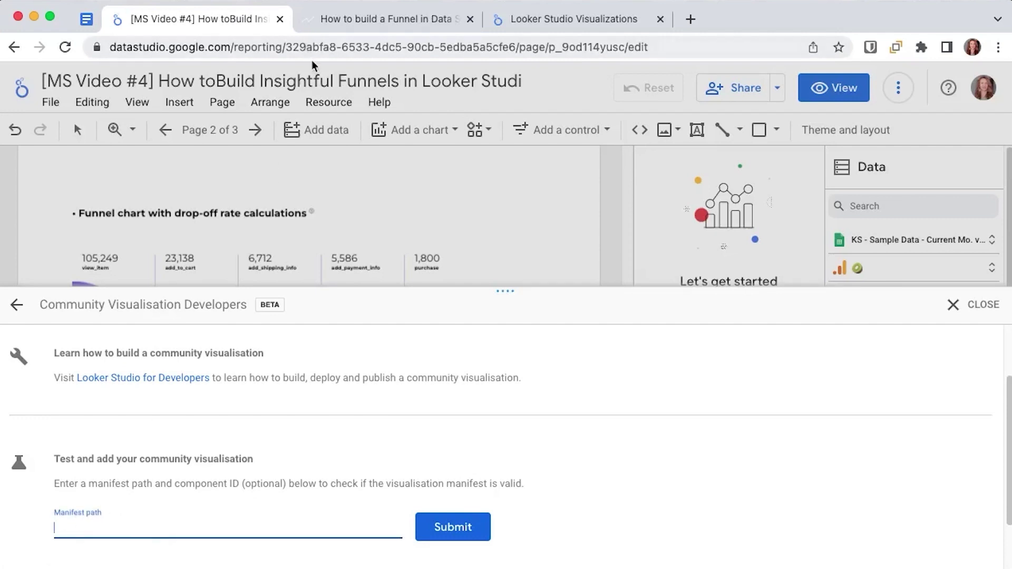
Copy the FunnelGraph id gs://true-metrics-funnelgraph/graphviz from TrueMetrics and return to the manifest path field
click(332, 18)
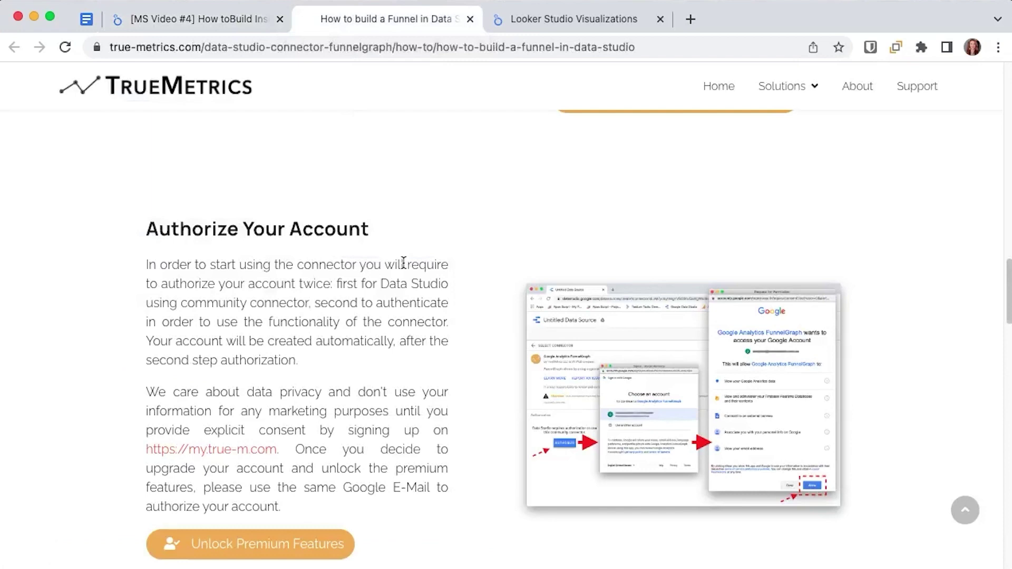
scroll(403, 262, down, 20)
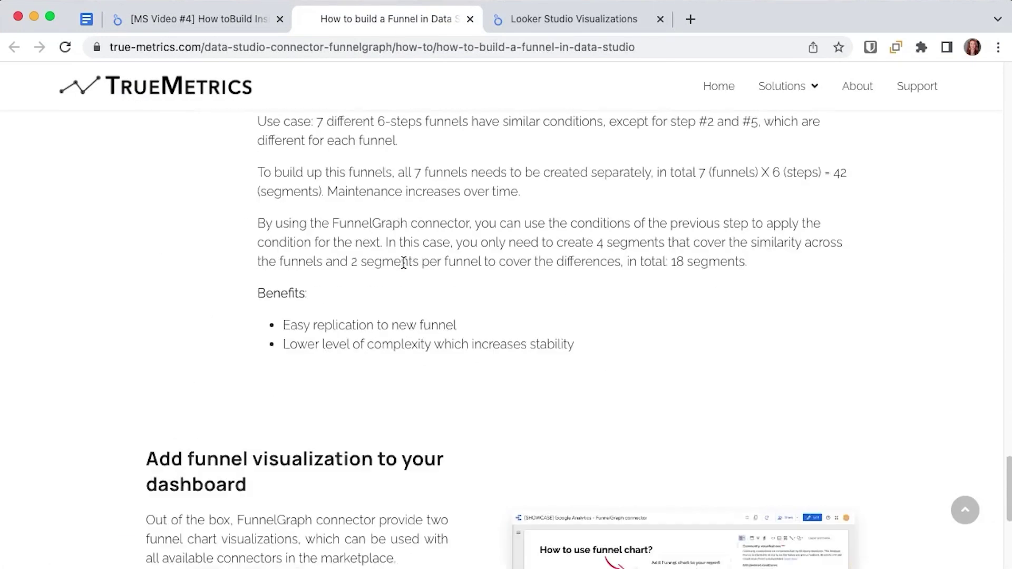
scroll(404, 262, down, 6)
drag(253, 330, 301, 362)
key(super+c)
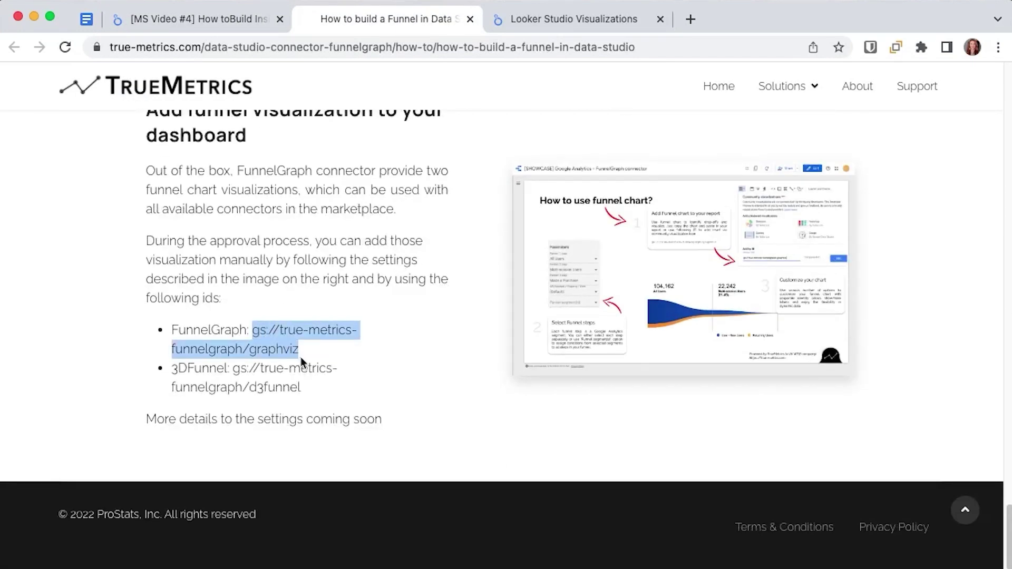
click(218, 24)
Submit the manifest path gs://true-metrics-funnelgraph/graphviz and choose the FunnelGraph visualisation to add
click(153, 528)
key(super+v)
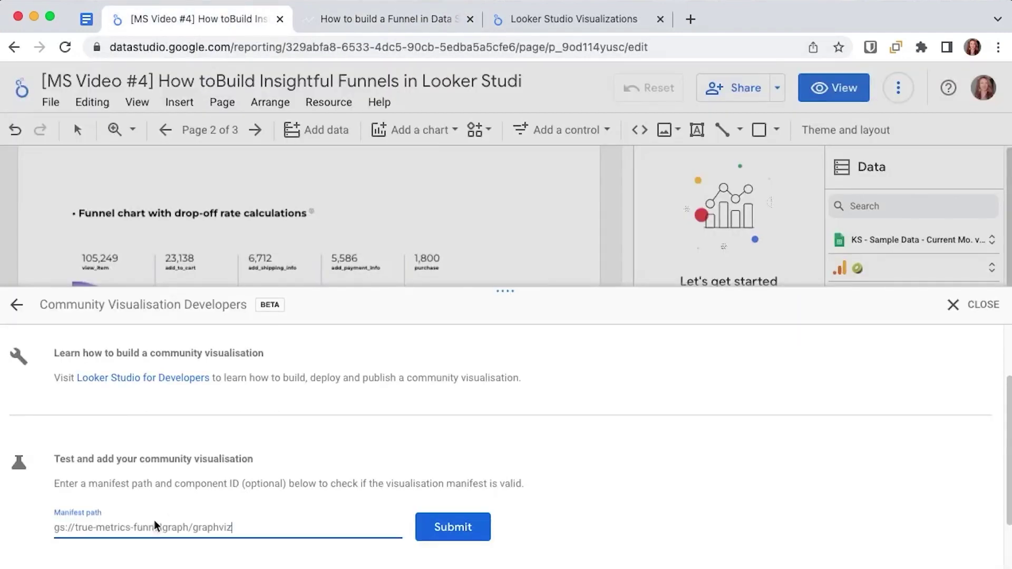
click(442, 526)
scroll(542, 504, down, 4)
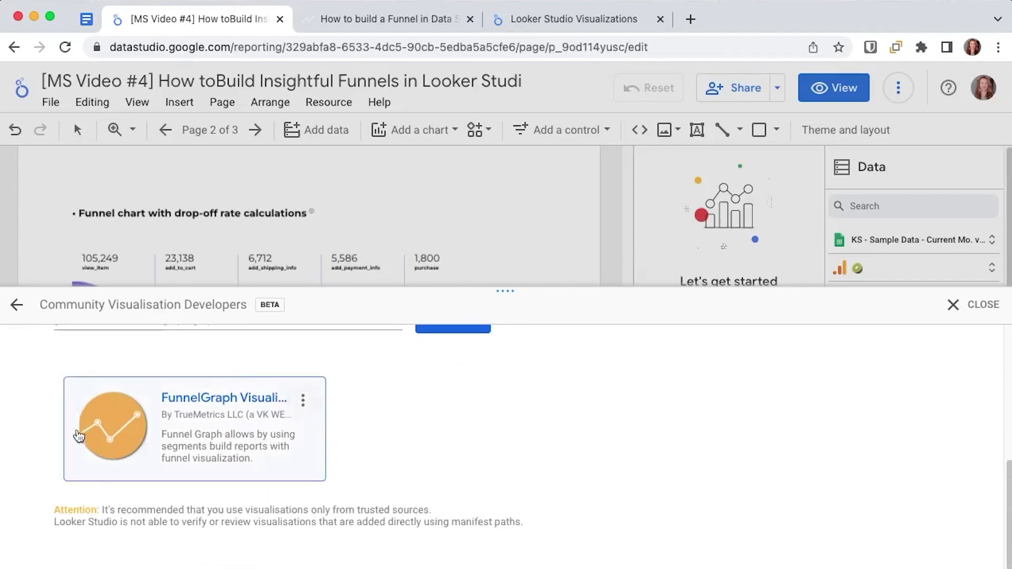
click(300, 479)
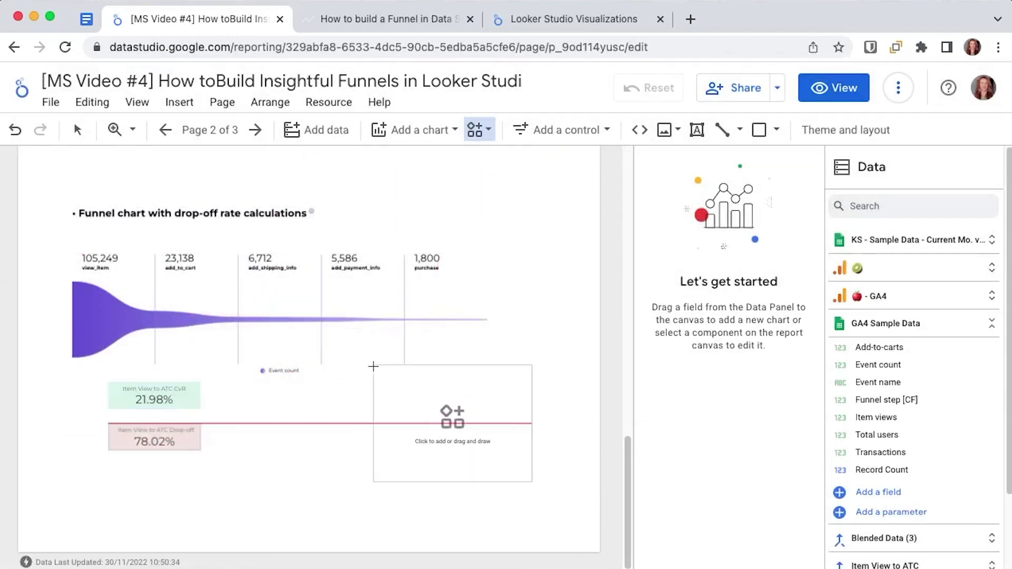
click(374, 366)
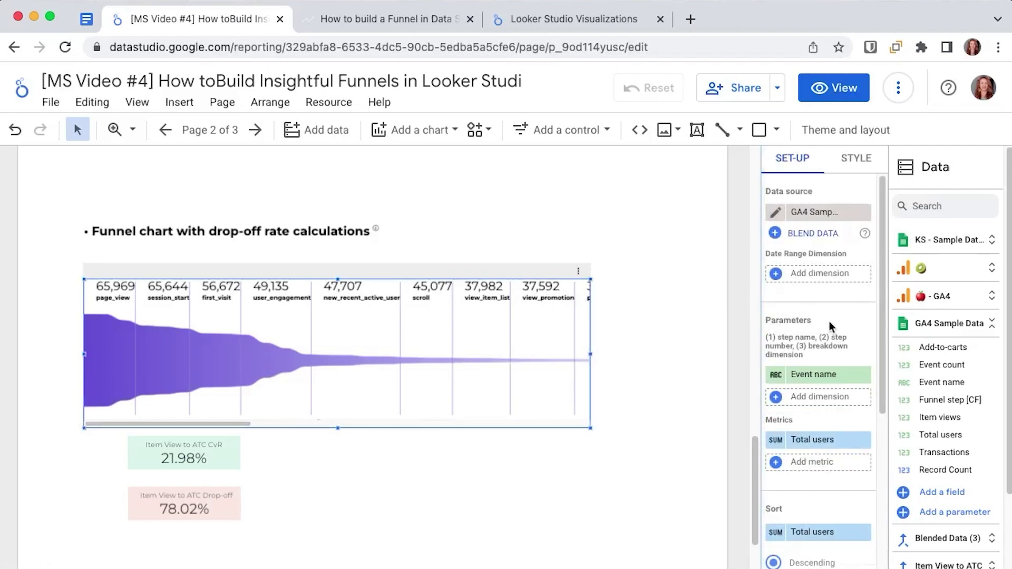
drag(828, 374, 837, 406)
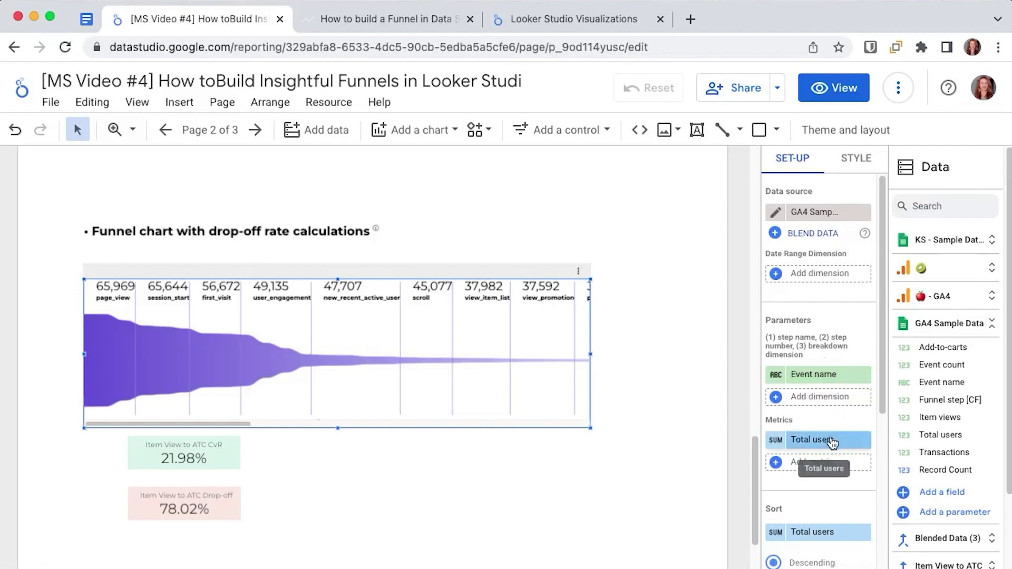
click(832, 443)
click(832, 443)
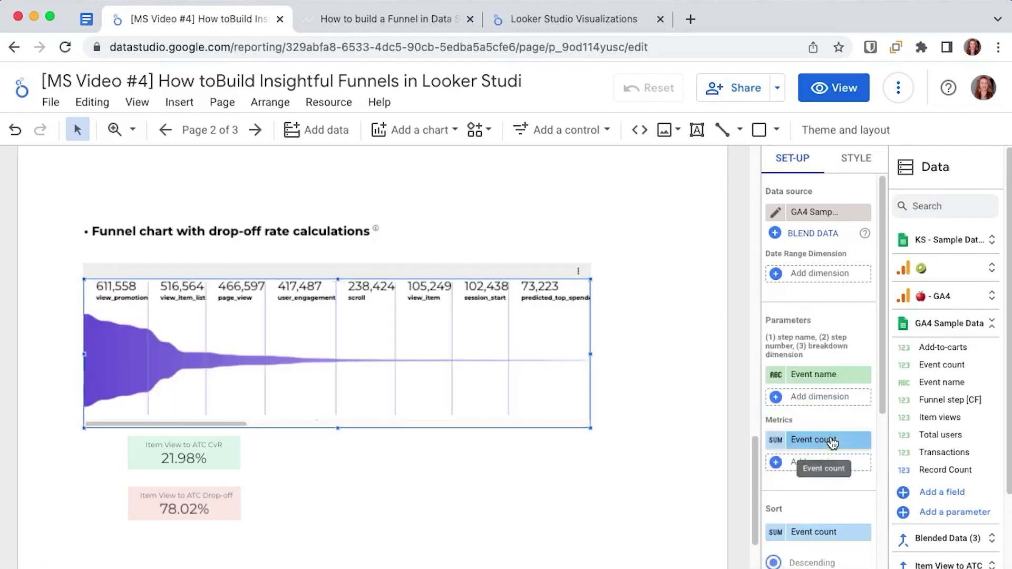
click(832, 443)
text(tot)
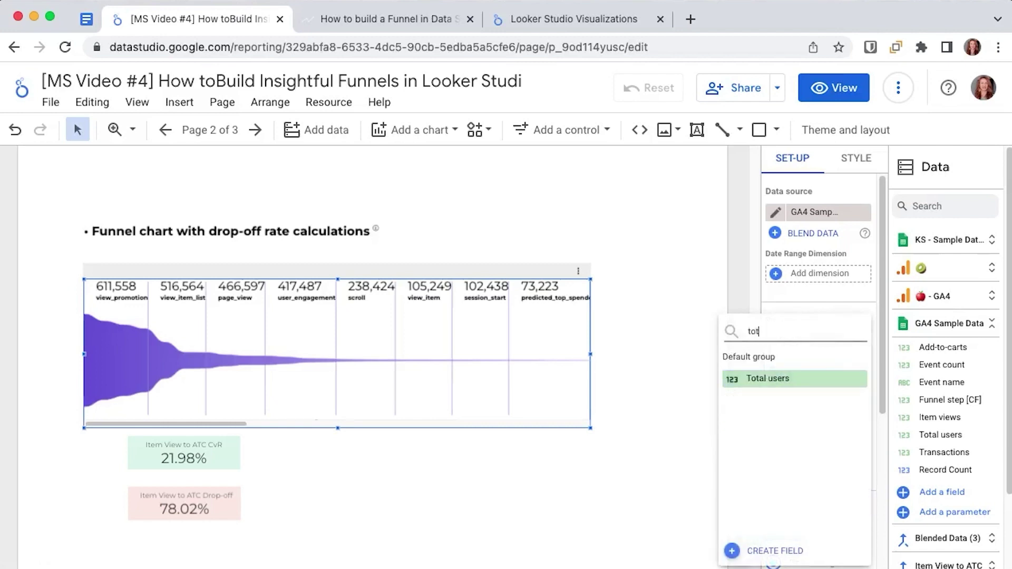
click(817, 384)
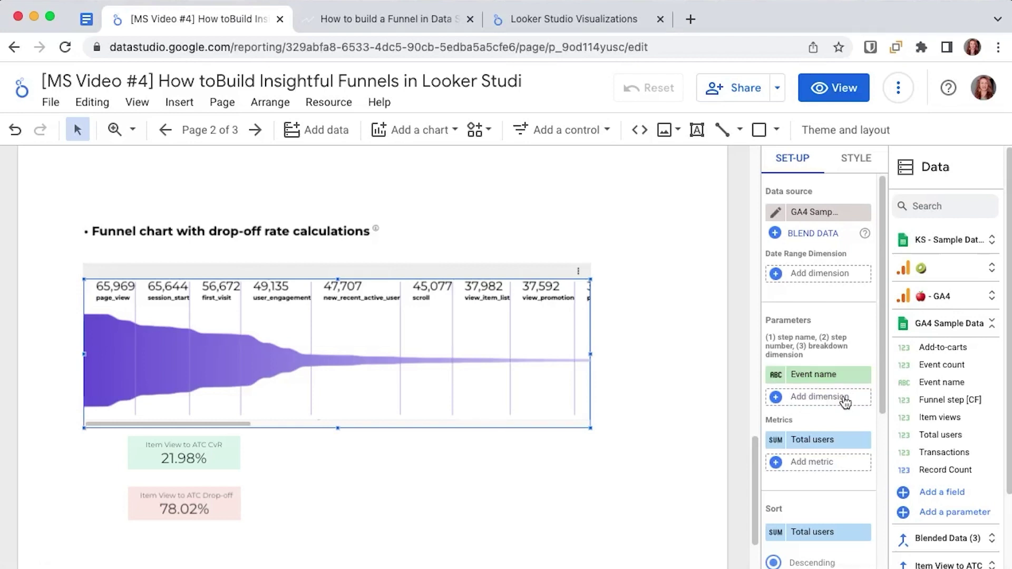
scroll(839, 402, down, 2)
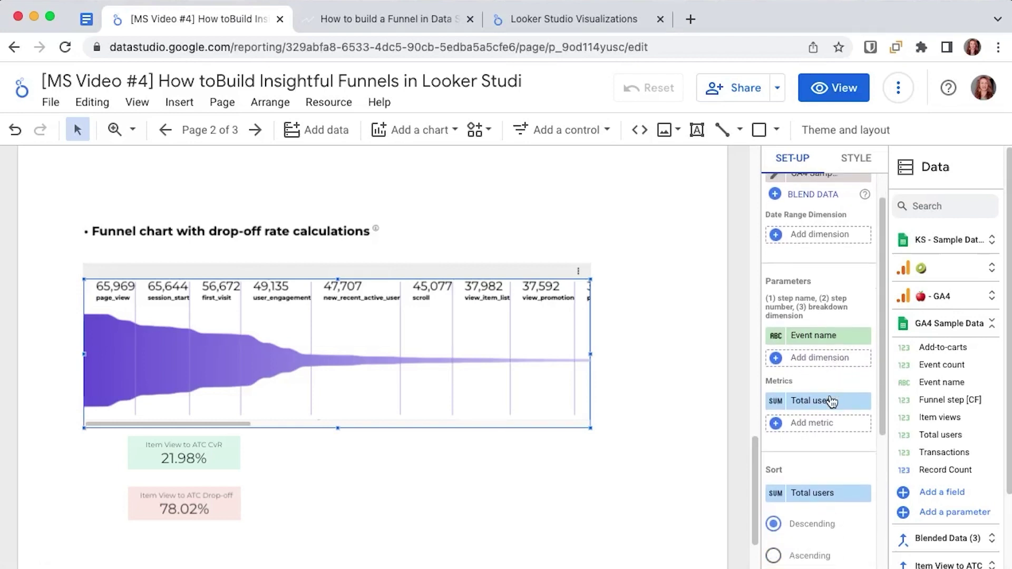
scroll(832, 402, down, 1)
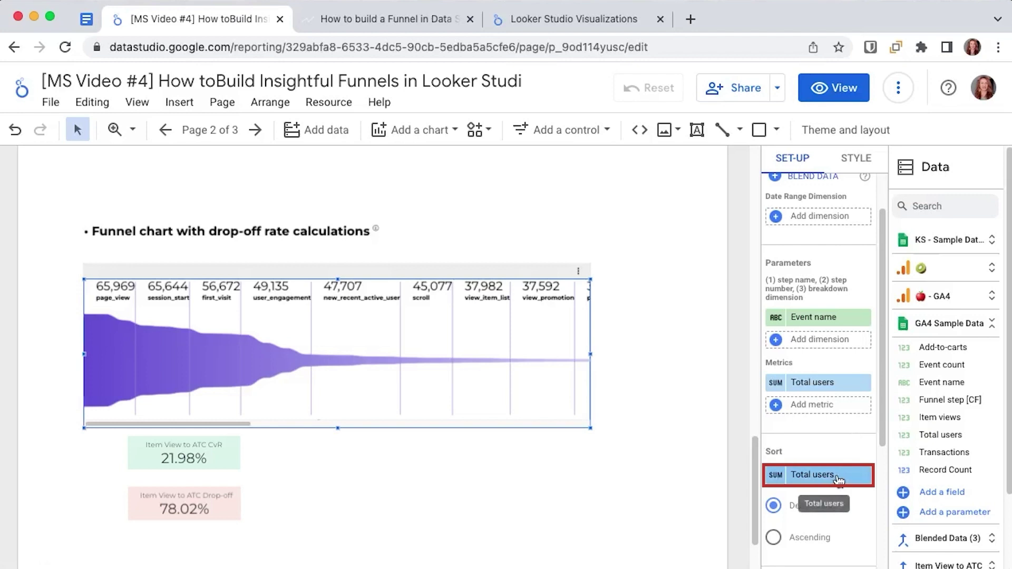
click(811, 476)
click(805, 404)
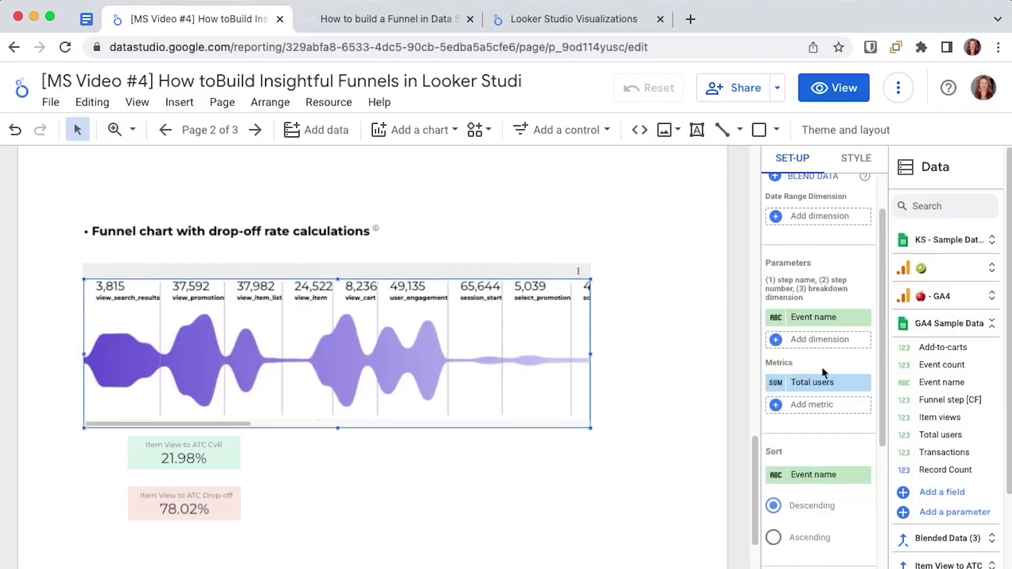
click(823, 476)
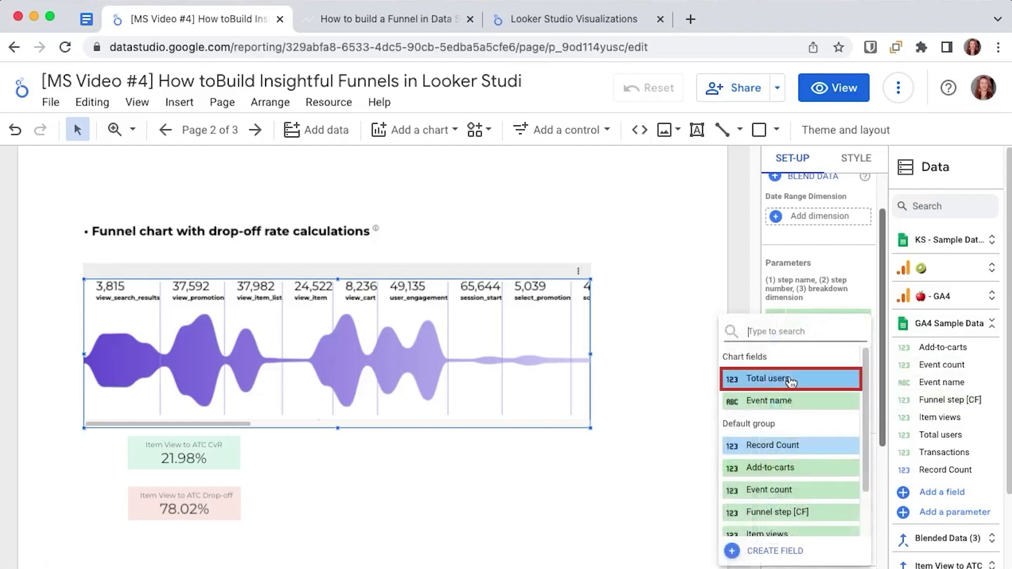
click(790, 380)
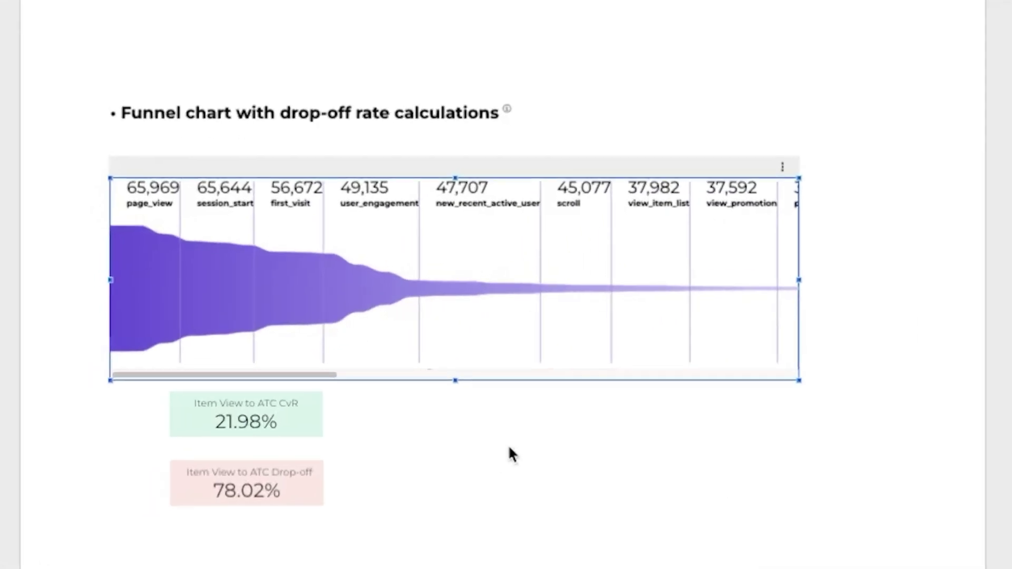
drag(311, 375, 270, 363)
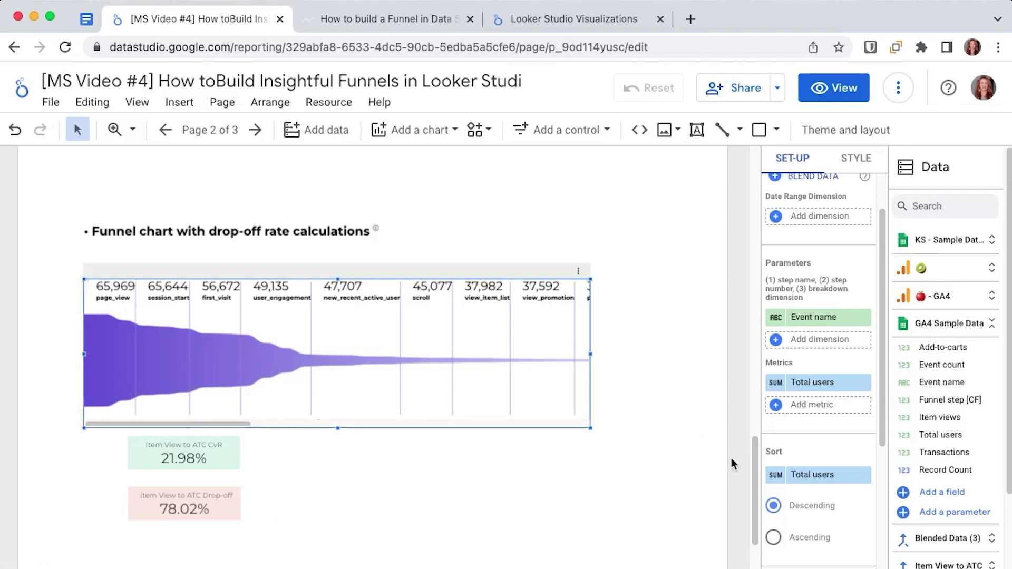
scroll(824, 492, down, 5)
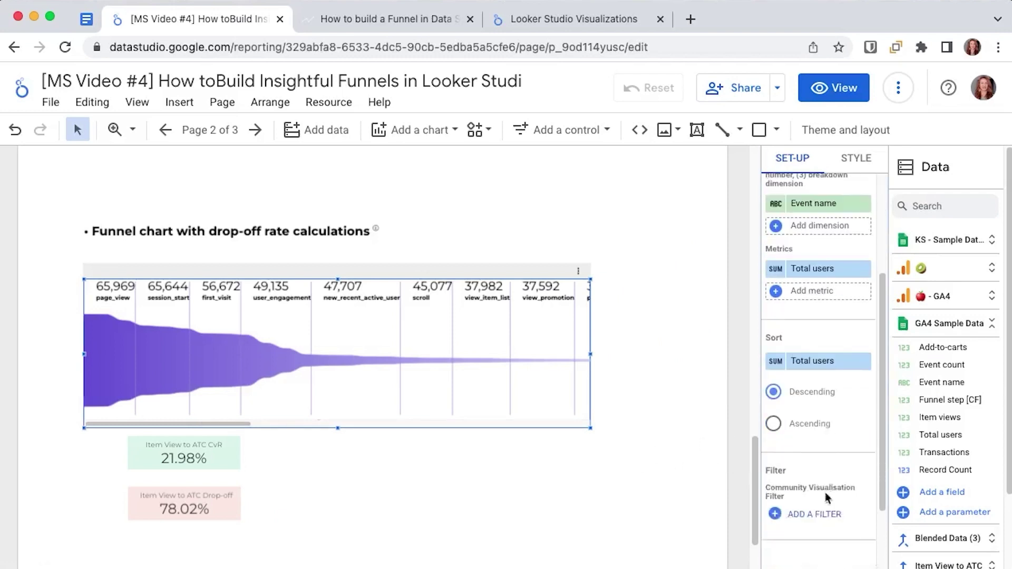
Apply the saved Main 5 Events filter to the funnel and review its event-name RegExp
scroll(827, 497, down, 1)
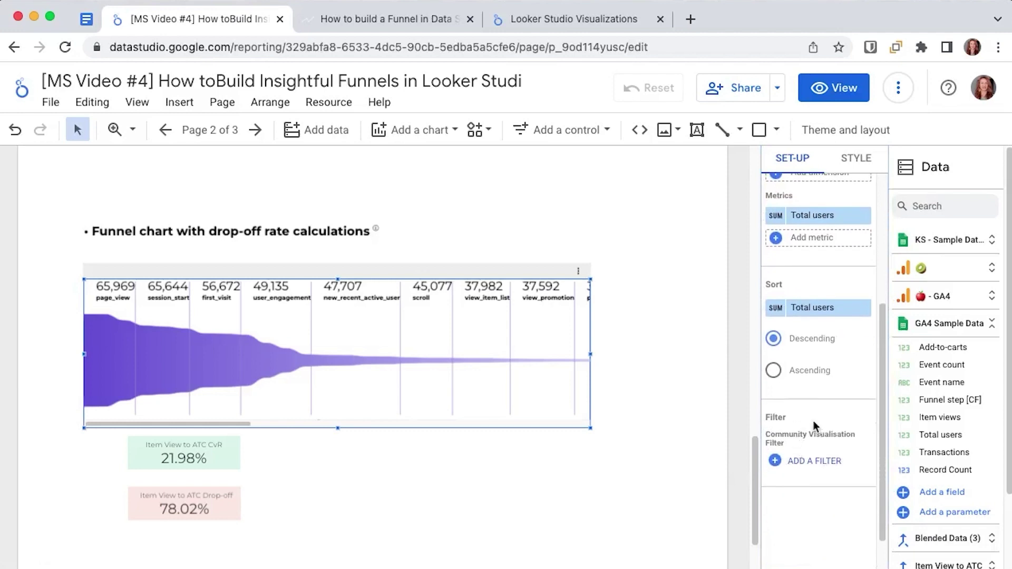
click(822, 462)
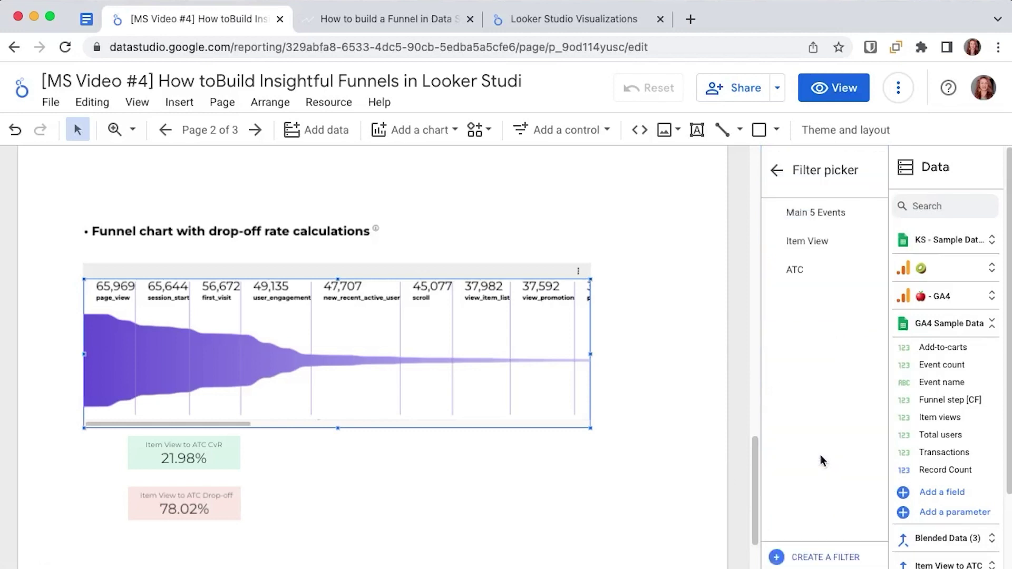
click(831, 217)
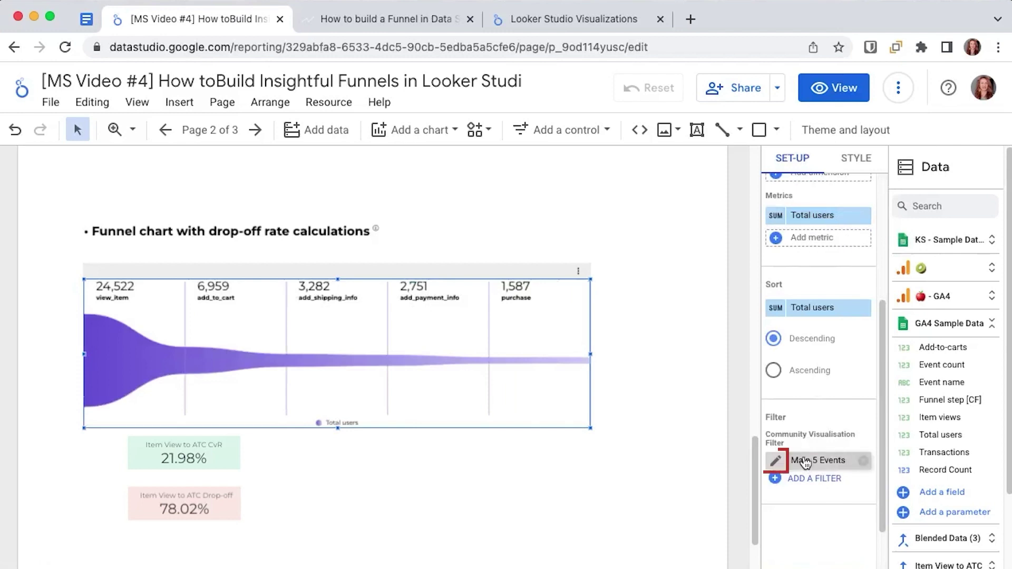
click(770, 461)
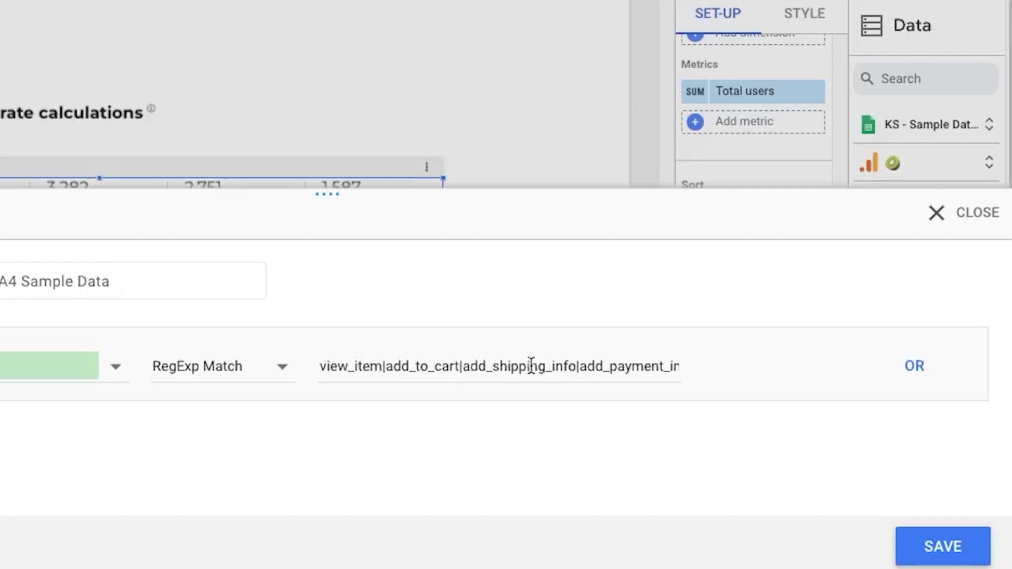
click(660, 367)
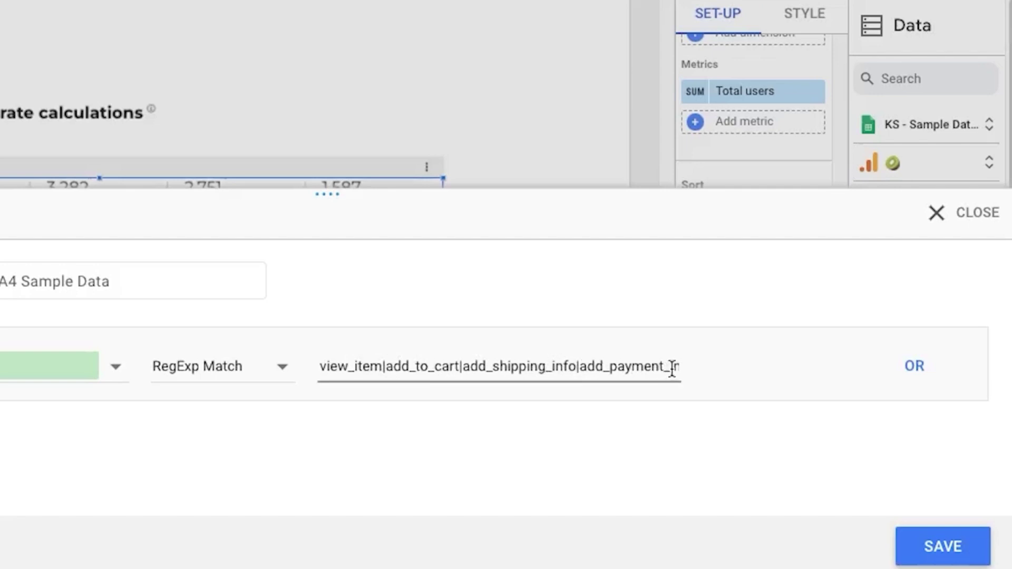
key(Right)
key(Right)
key(Right)
key(Right)
key(Right)
key(Right)
key(Right)
key(Right)
key(Right)
key(Right)
key(Right)
key(Right)
key(Right)
key(Right)
key(Right)
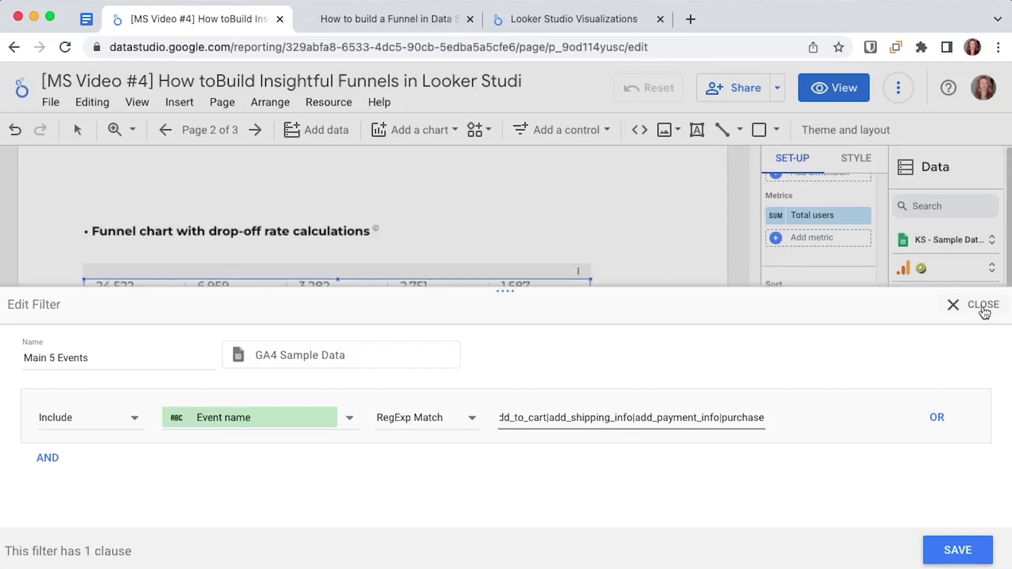
click(982, 306)
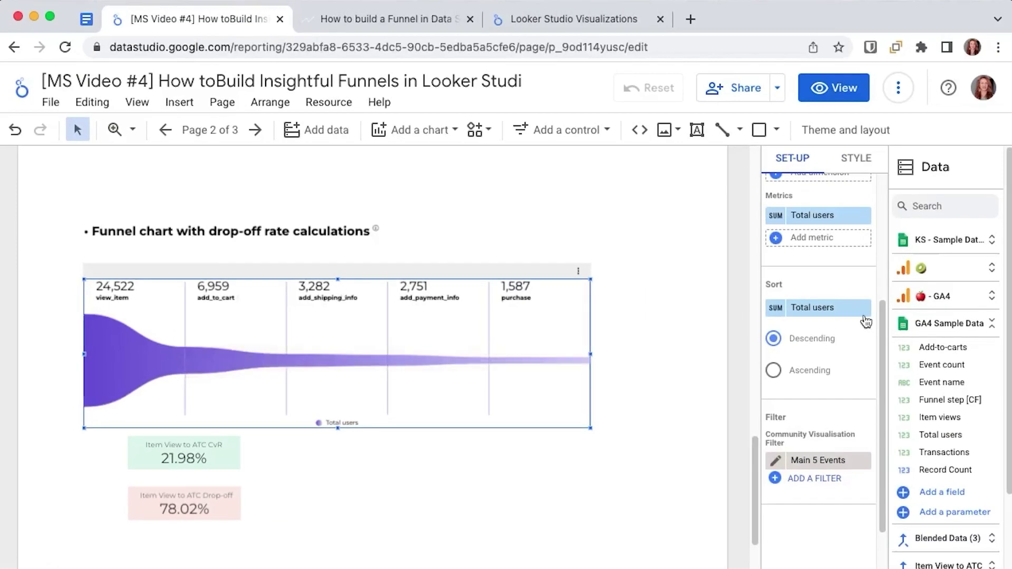
Replace the step dimension with a CASE field labelling Product view, Add to Cart, Shipping Info, Payment Info, Transaction
scroll(841, 327, up, 5)
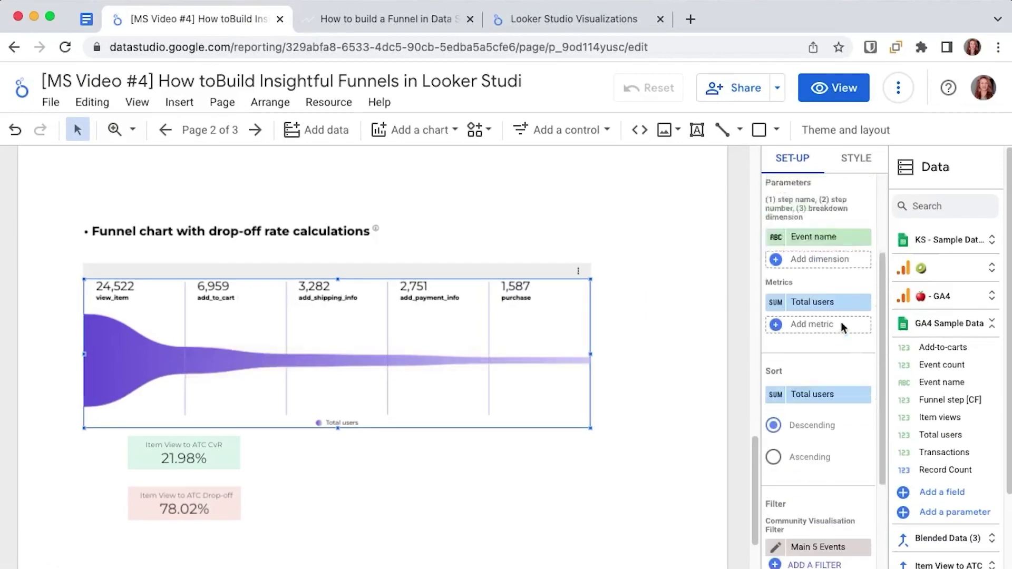
click(820, 379)
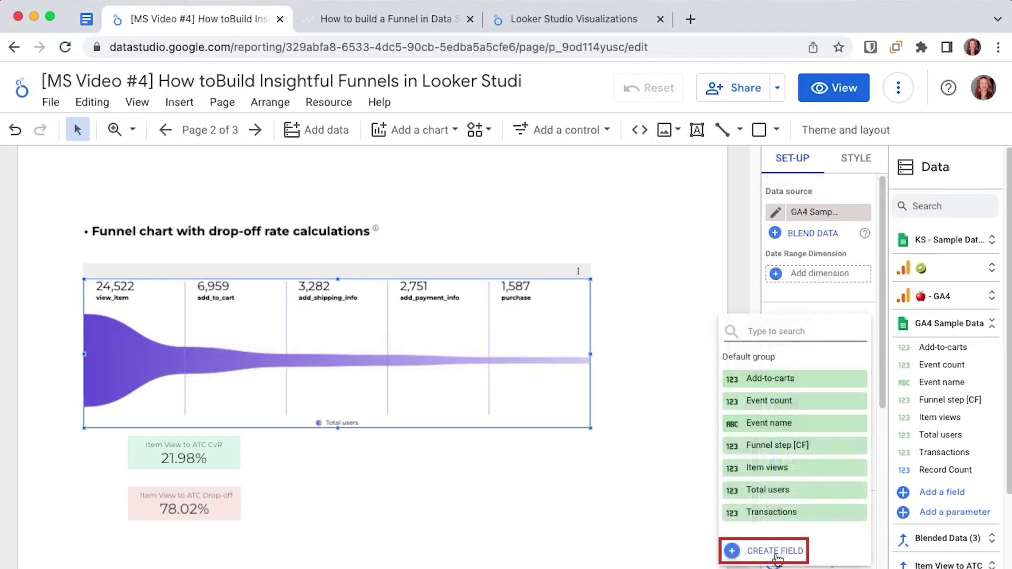
click(767, 549)
click(644, 366)
key(cmd+v)
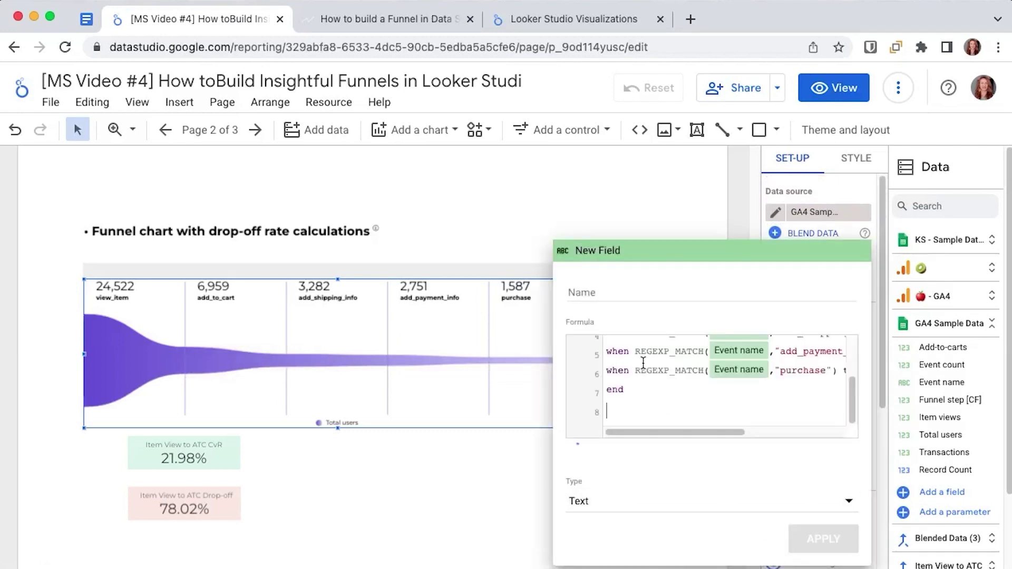
scroll(673, 375, up, 2)
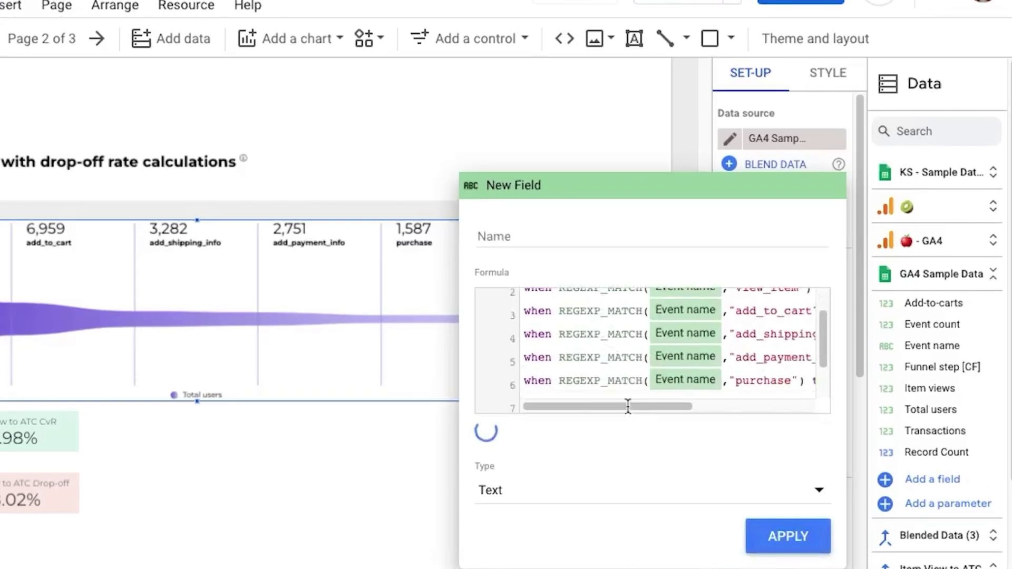
scroll(747, 437, right, 5)
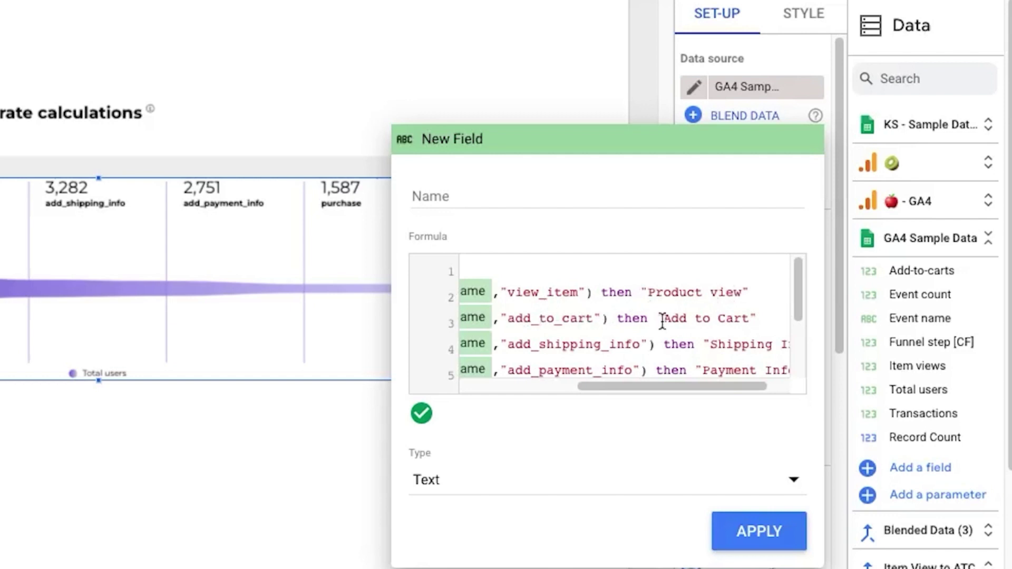
scroll(679, 378, right, 2)
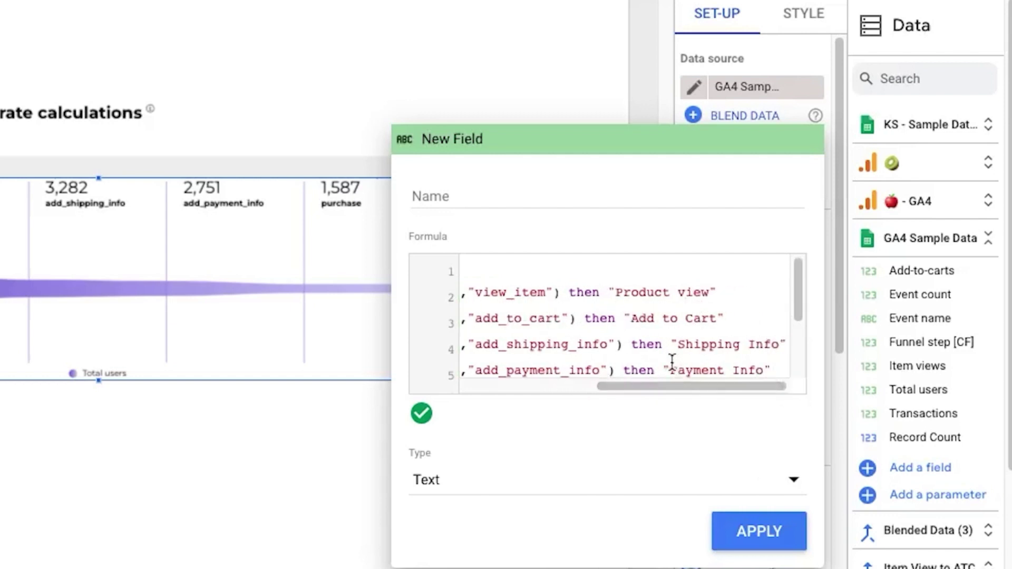
scroll(654, 347, down, 2)
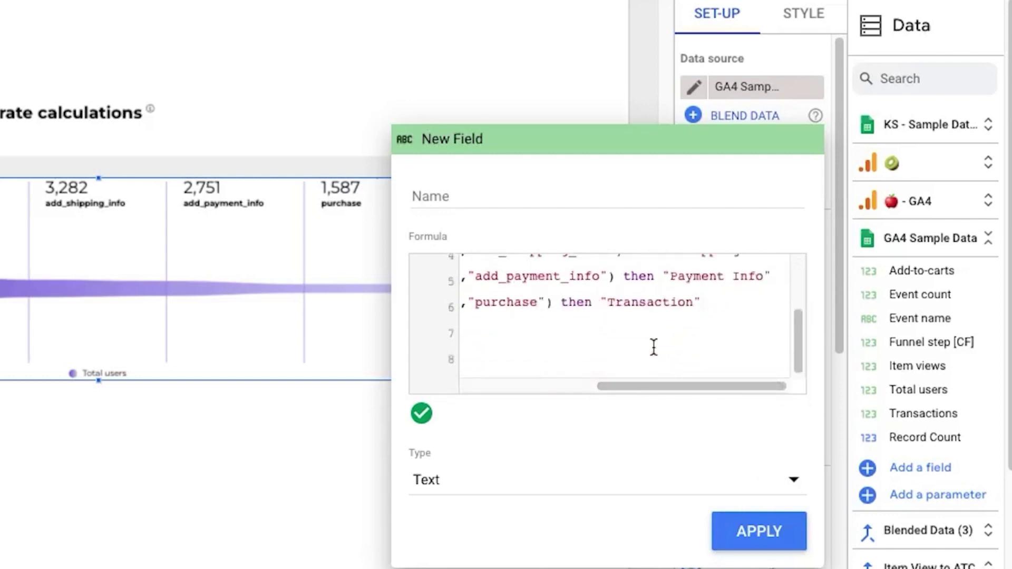
click(789, 540)
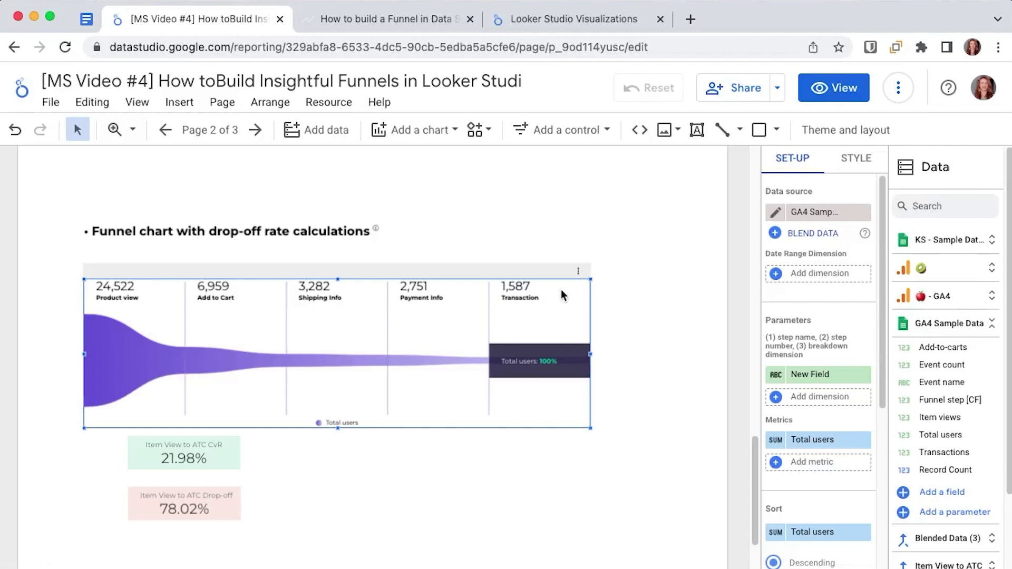
In the chart's Style settings, try a vertical funnel, then switch it back to horizontal
click(860, 165)
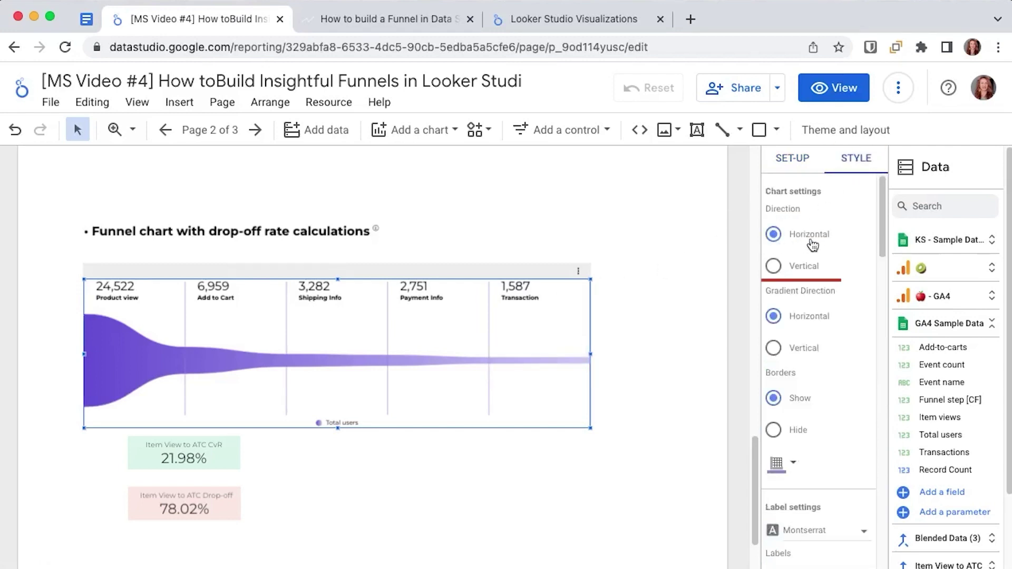
click(774, 269)
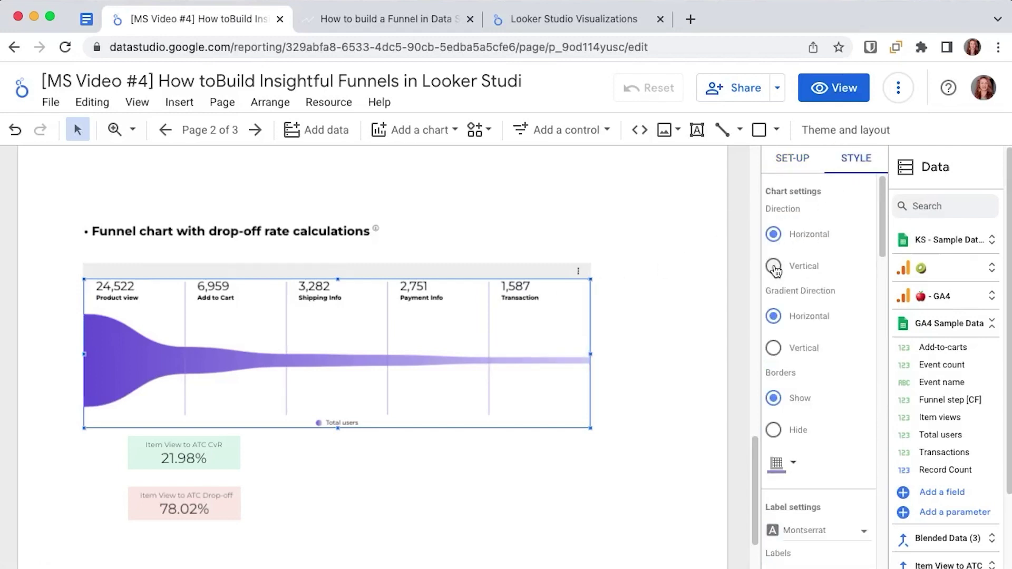
click(775, 236)
Enable Display sub-label and select the sub-label template for drop-off count and percentage
scroll(842, 363, down, 1)
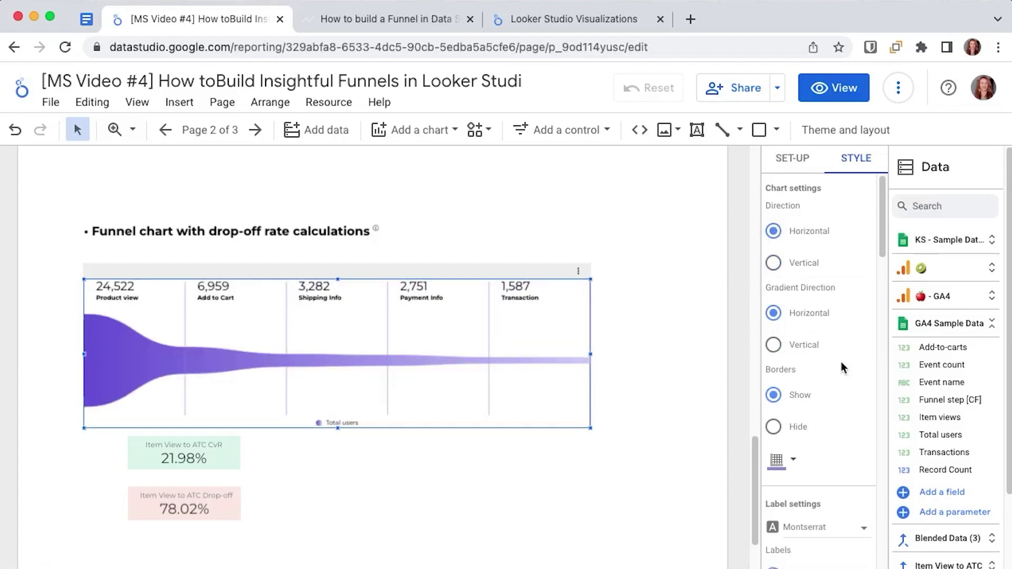
scroll(841, 363, down, 10)
scroll(843, 368, down, 8)
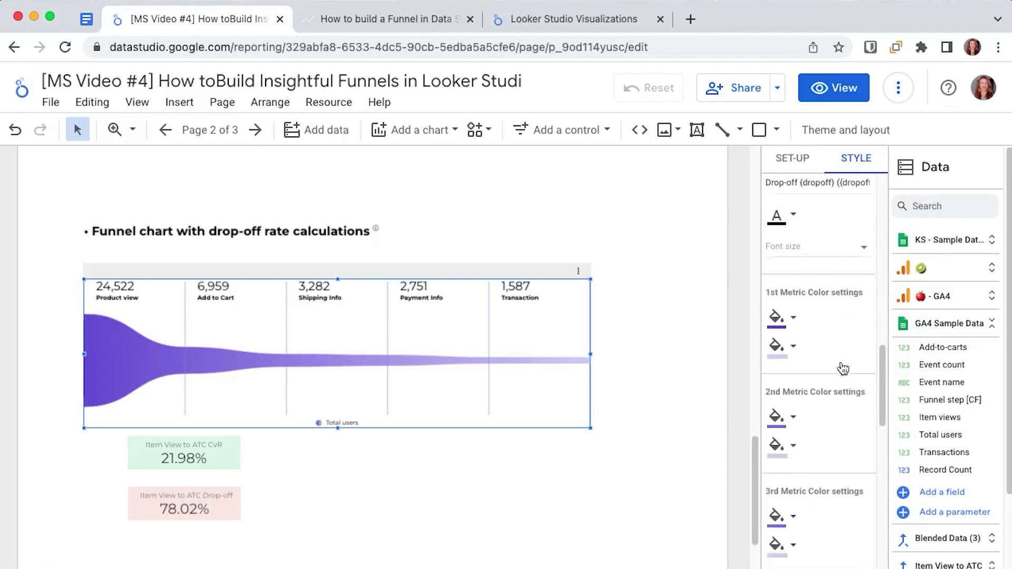
scroll(810, 361, up, 6)
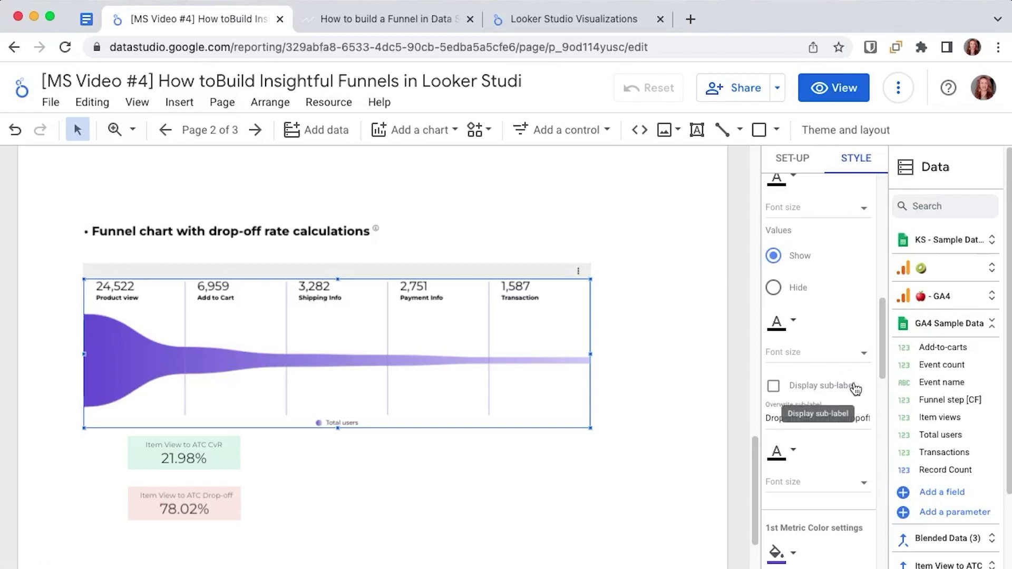
scroll(854, 389, down, 1)
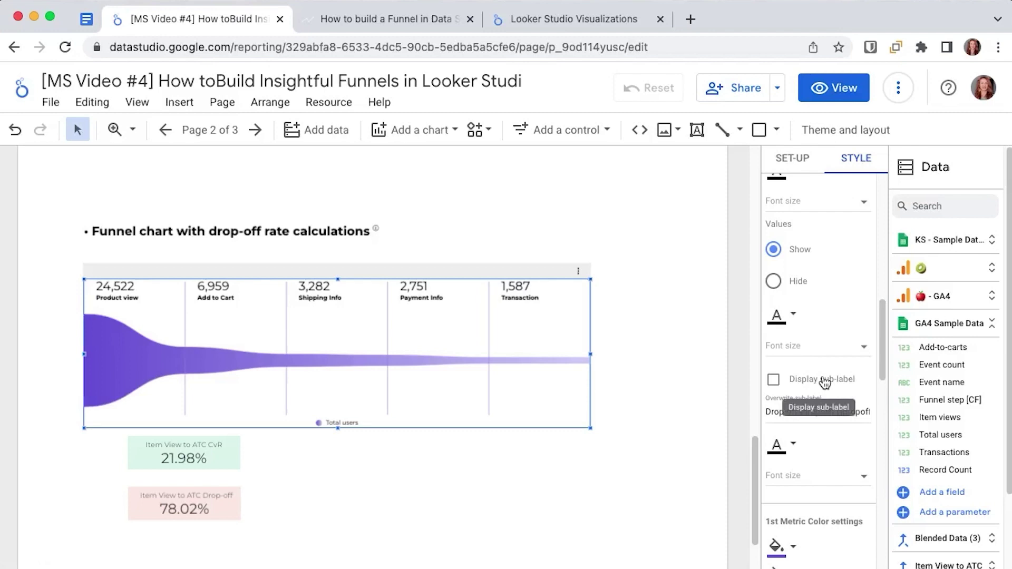
click(825, 383)
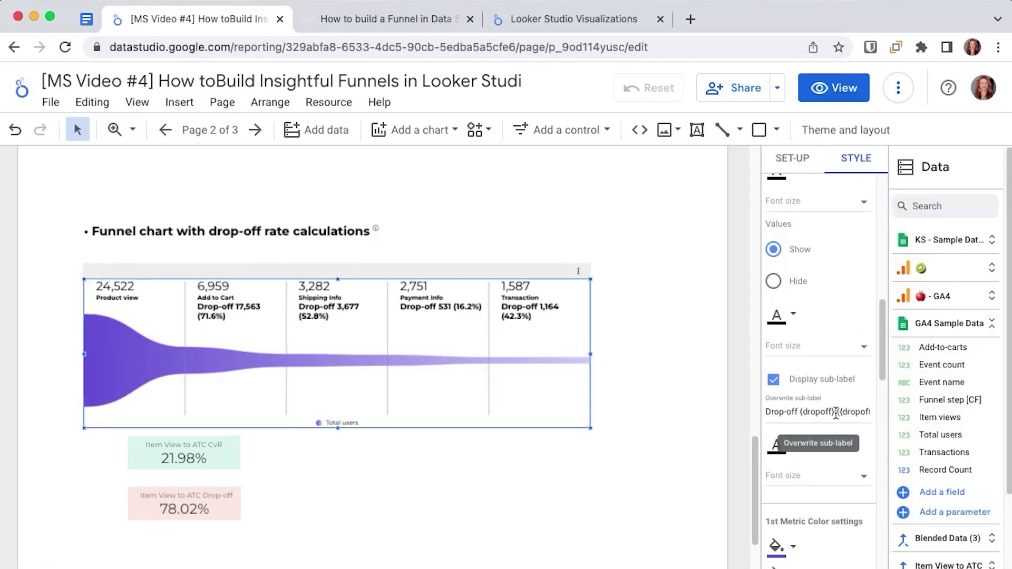
triple_click(836, 411)
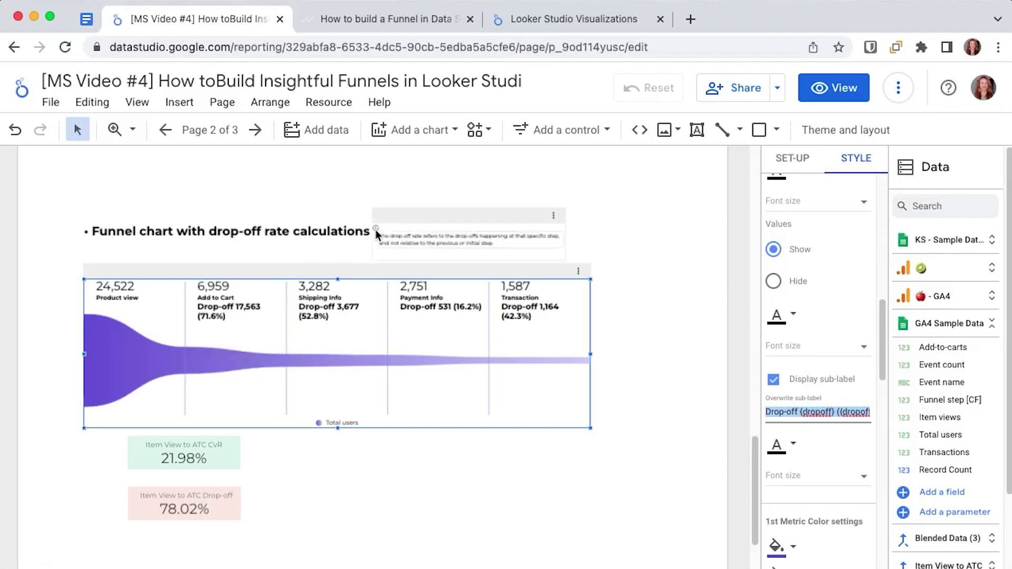
Review the funnel with its 21.98% CvR and 78.02% drop-off scorecards in view mode, then resume editing
click(825, 101)
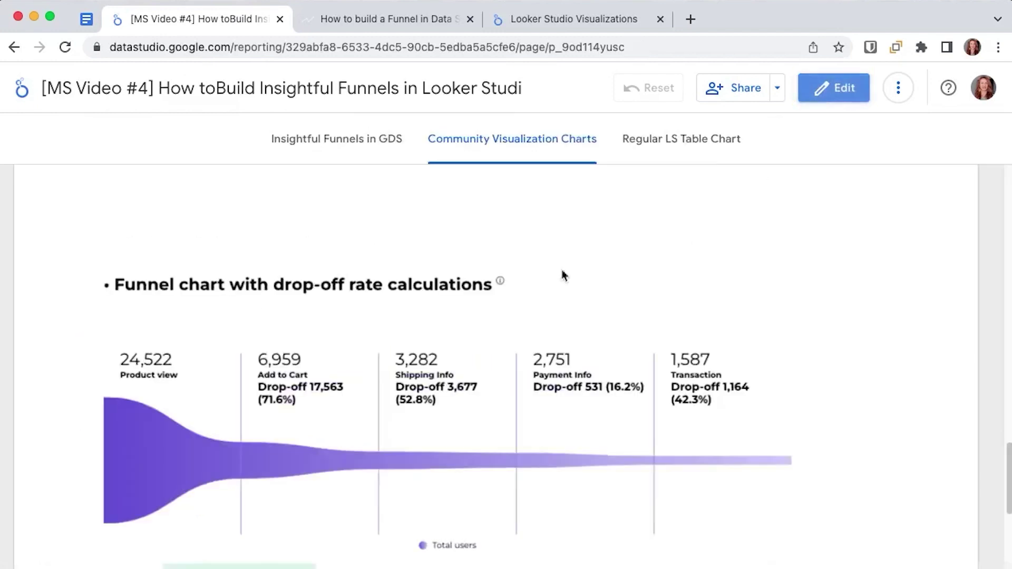
mouse_move(499, 282)
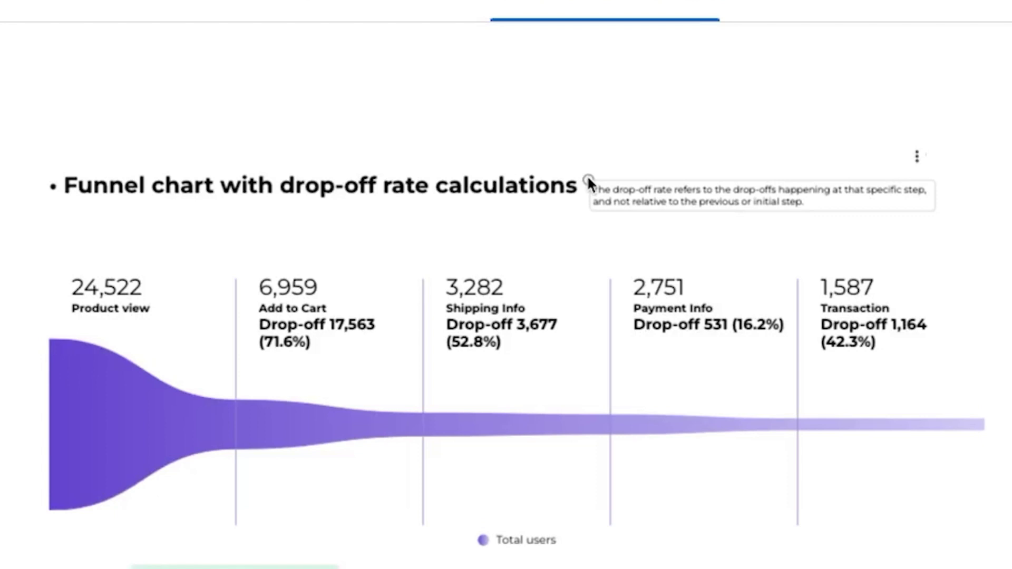
scroll(596, 266, up, 8)
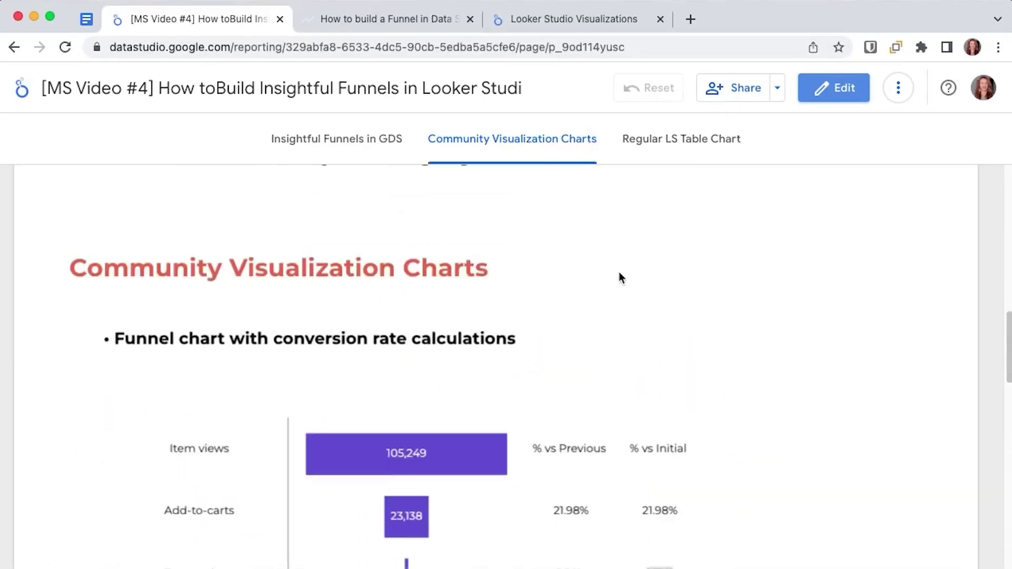
scroll(622, 274, down, 10)
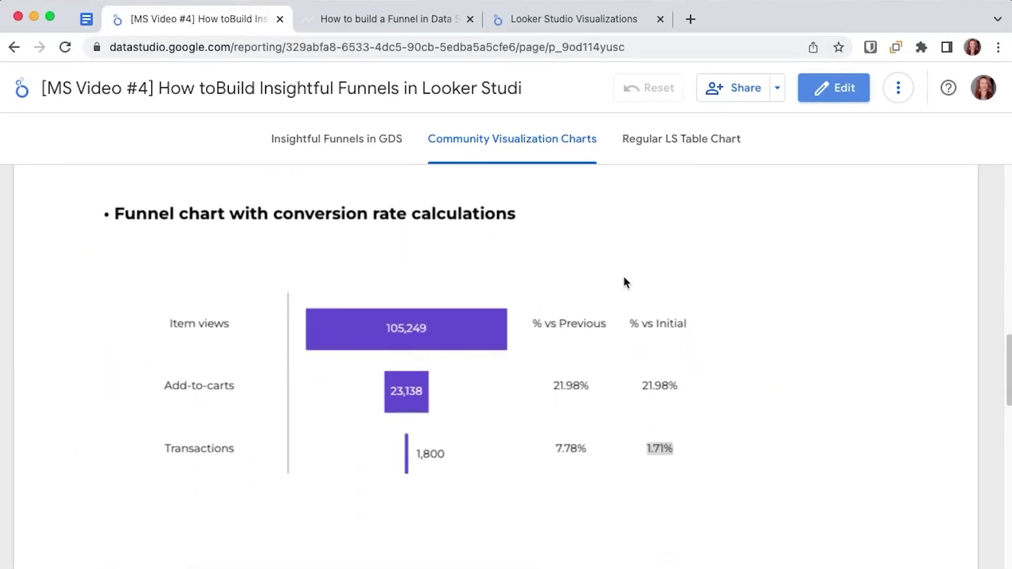
scroll(689, 268, down, 6)
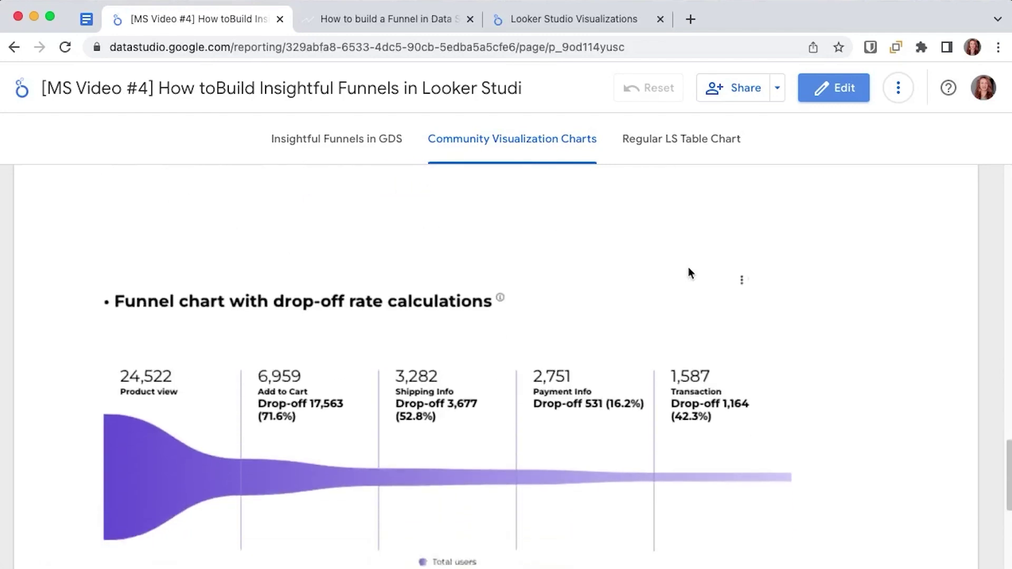
scroll(688, 266, down, 1)
scroll(688, 267, up, 2)
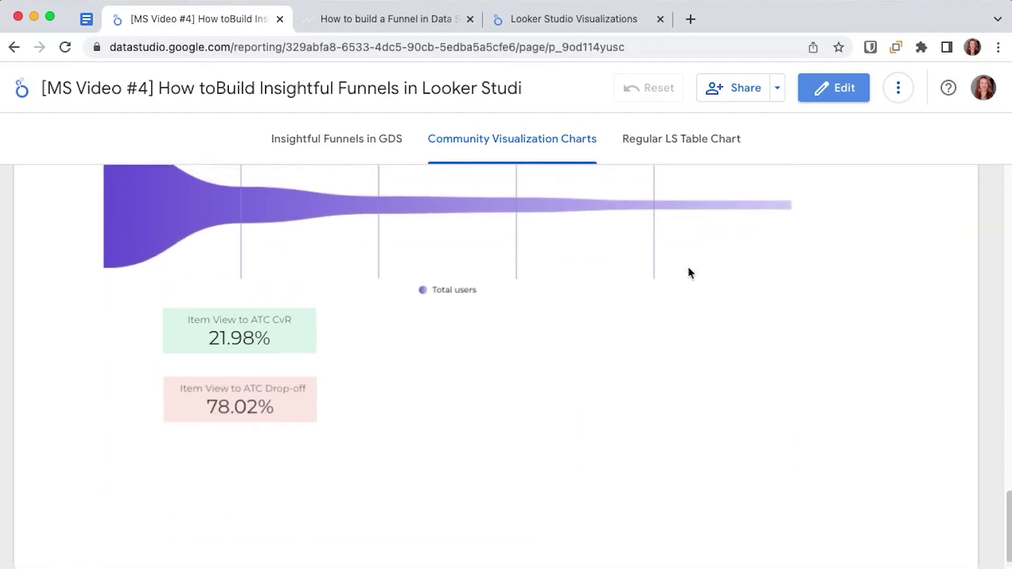
scroll(688, 269, up, 3)
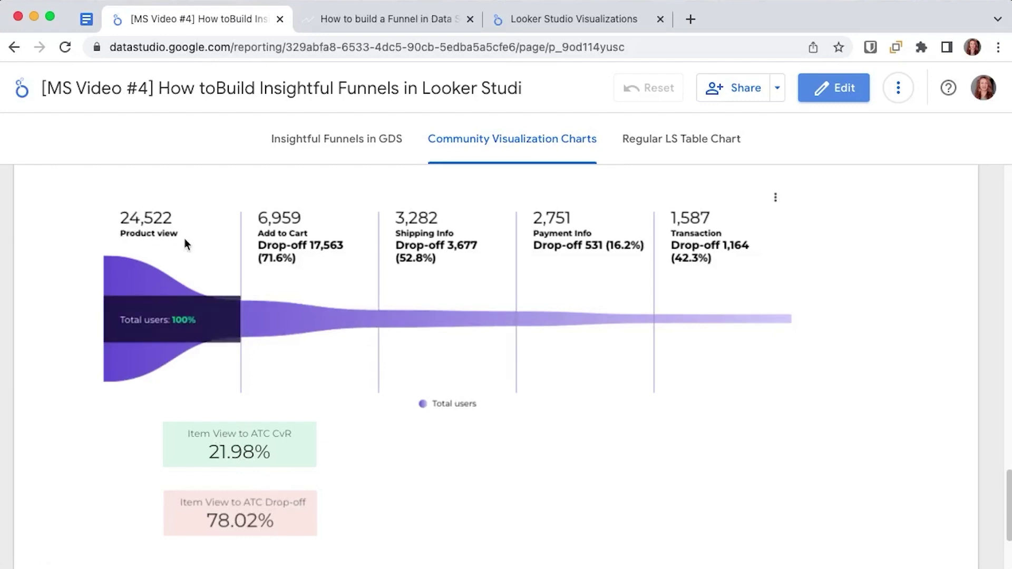
click(819, 93)
Inspect the ATC and Item View blend behind the 21.98% CvR scorecard, then close it
click(214, 362)
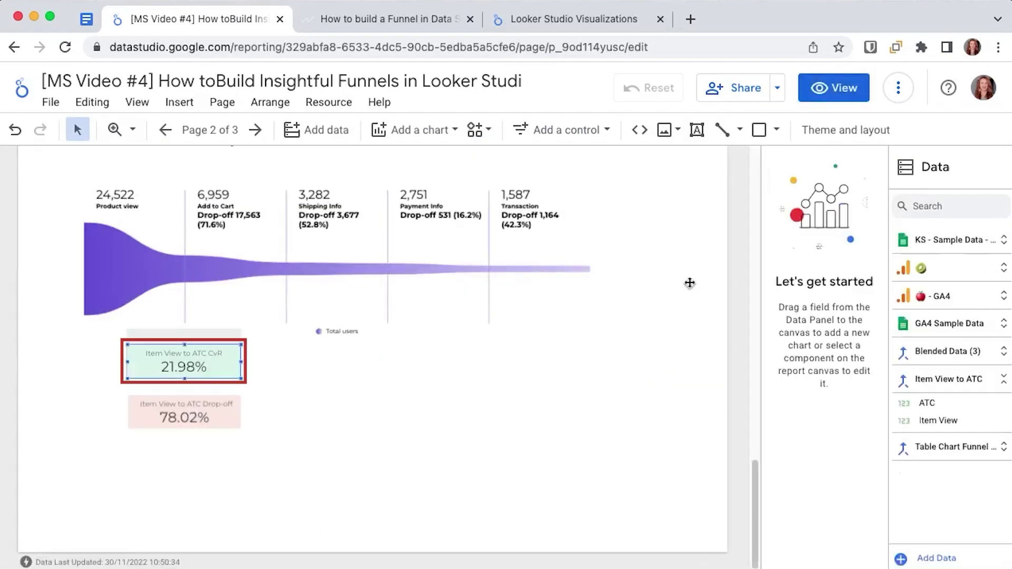
click(775, 257)
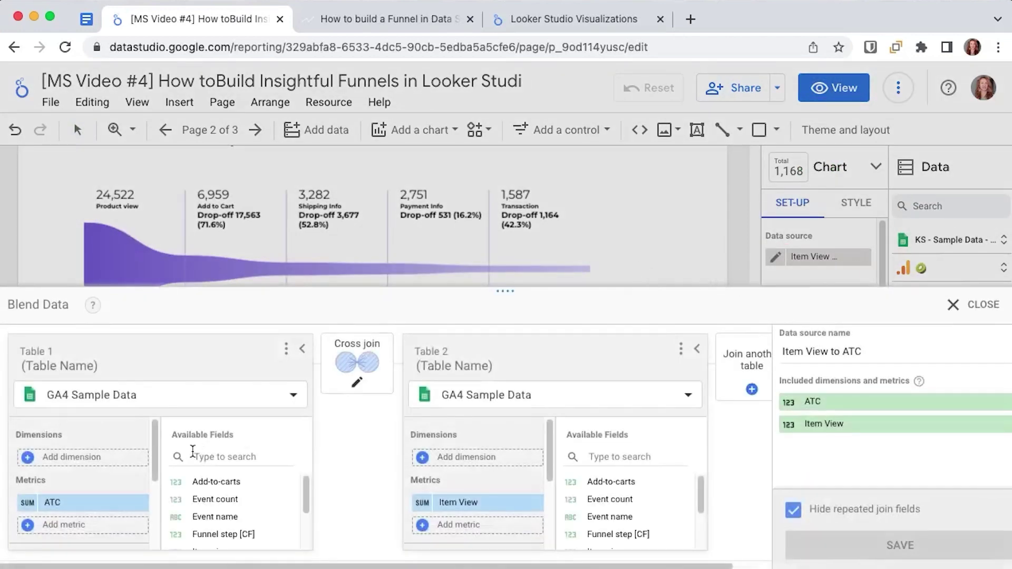
scroll(464, 483, down, 2)
scroll(31, 490, down, 3)
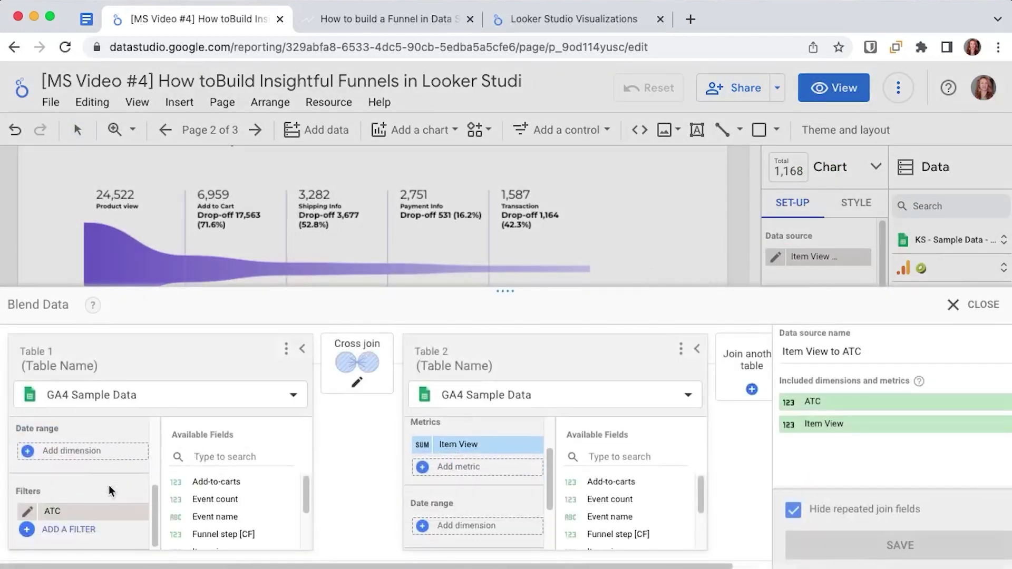
scroll(464, 500, down, 2)
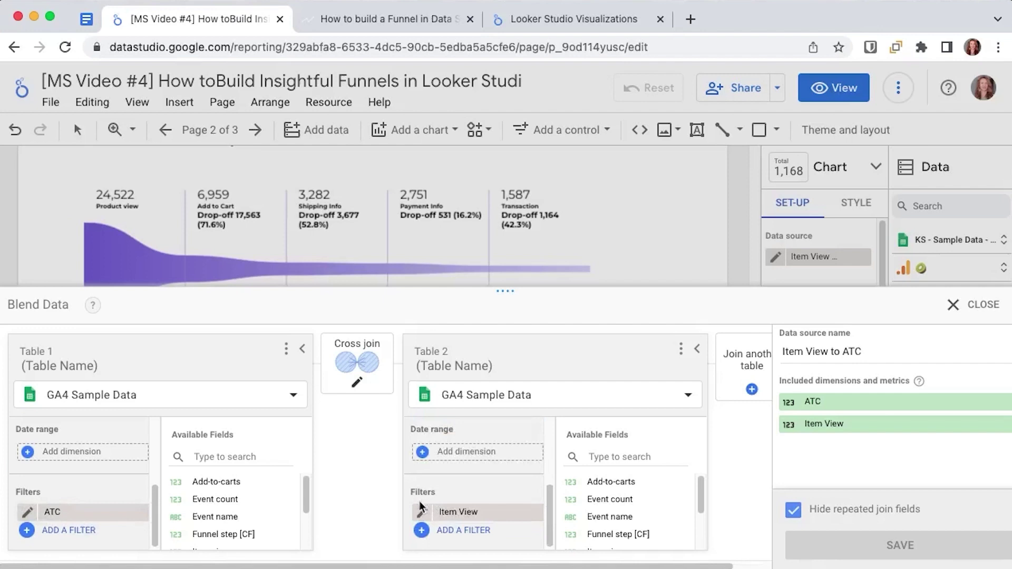
click(975, 306)
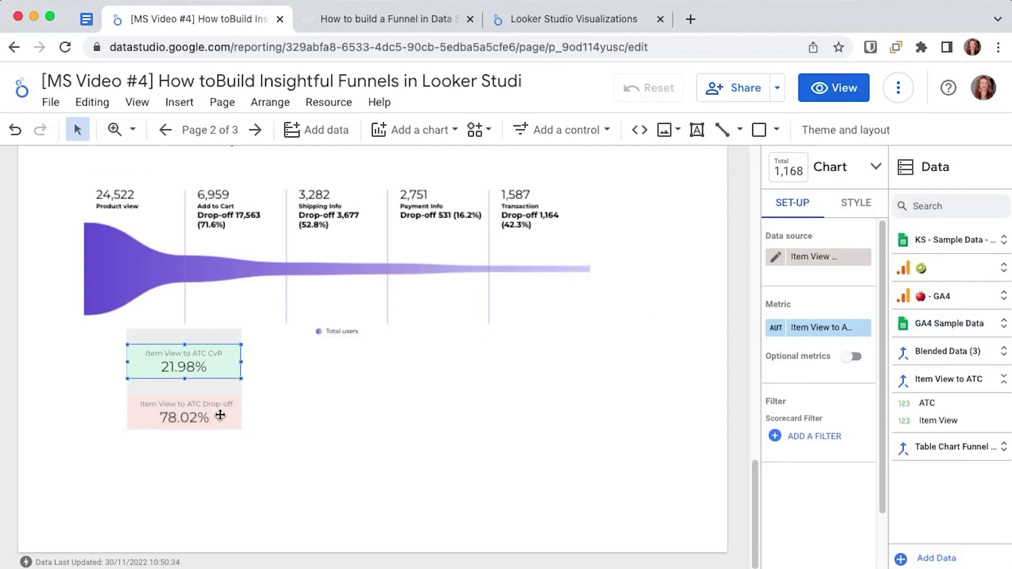
Move to the Regular Table Chart page and open the wissi.fr funnel report article
click(650, 379)
scroll(650, 379, up, 2)
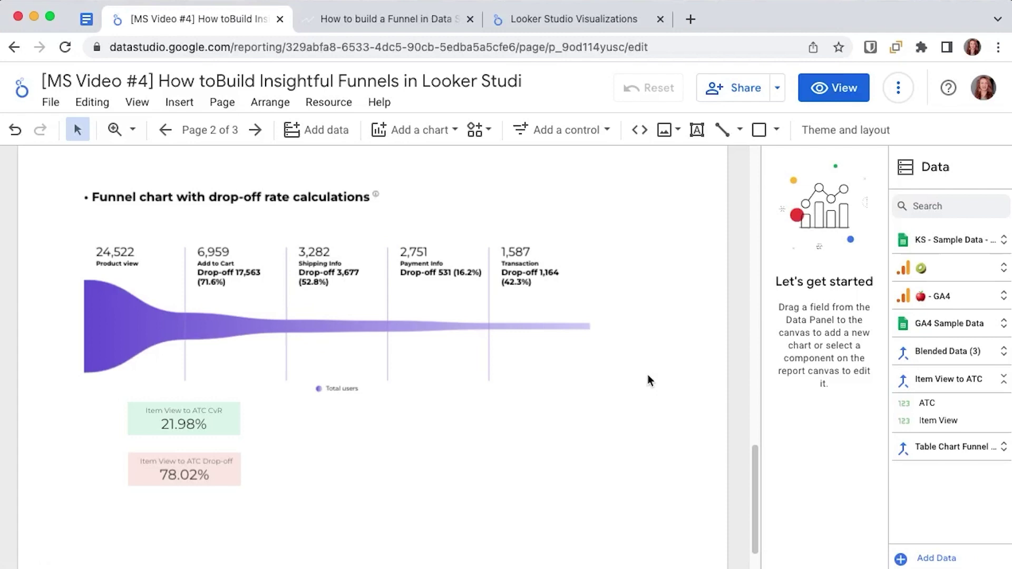
click(257, 133)
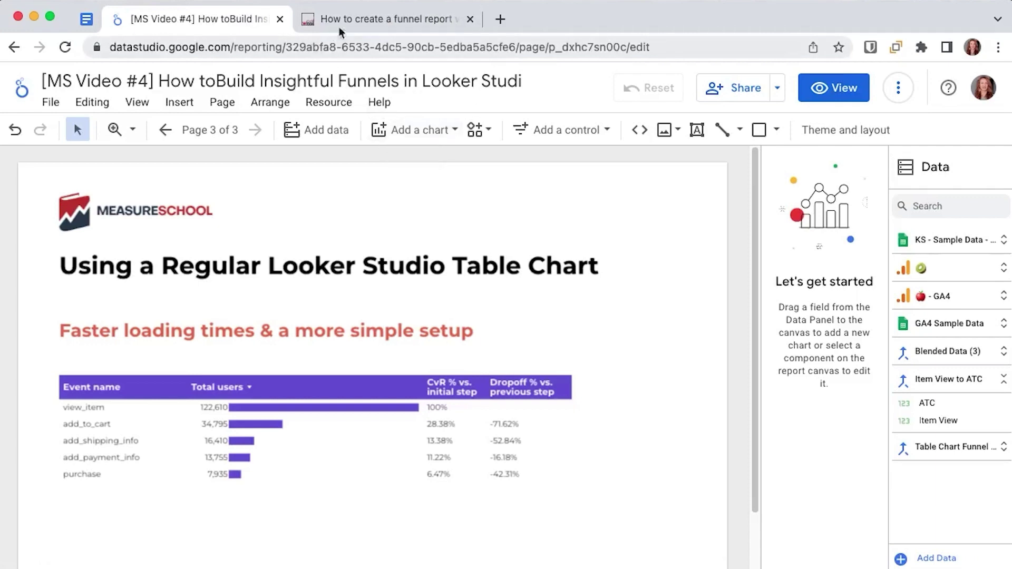
click(361, 21)
scroll(477, 263, down, 5)
scroll(478, 260, down, 6)
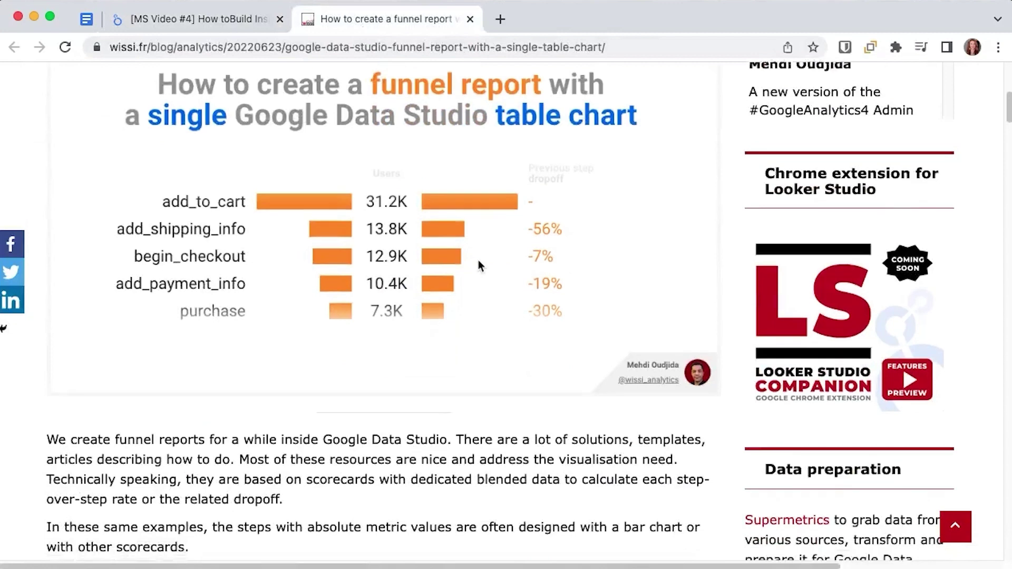
click(245, 24)
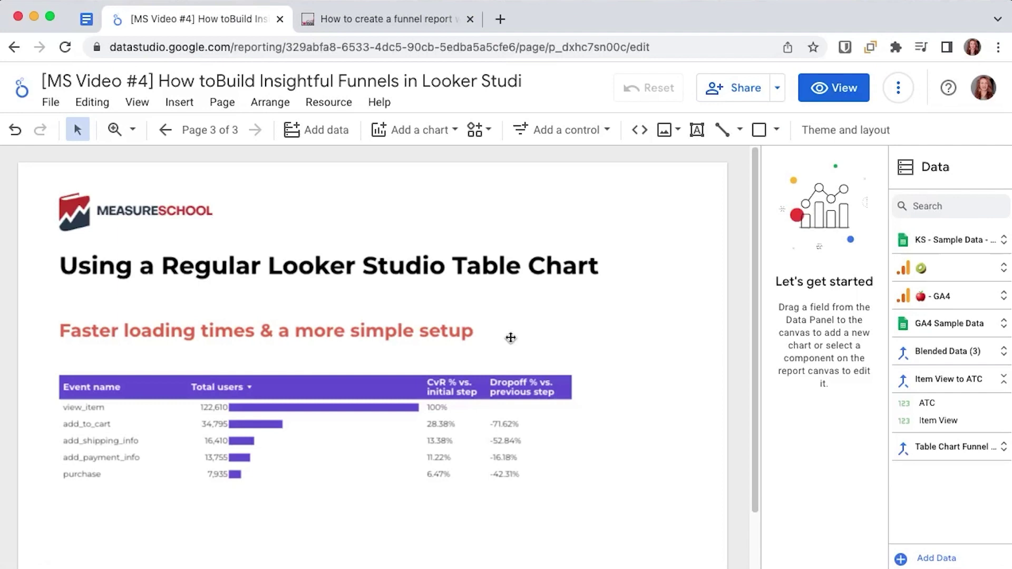
Start a new GA4 Sample Data field containing the CASE formula mapping events to steps 1–5
click(350, 377)
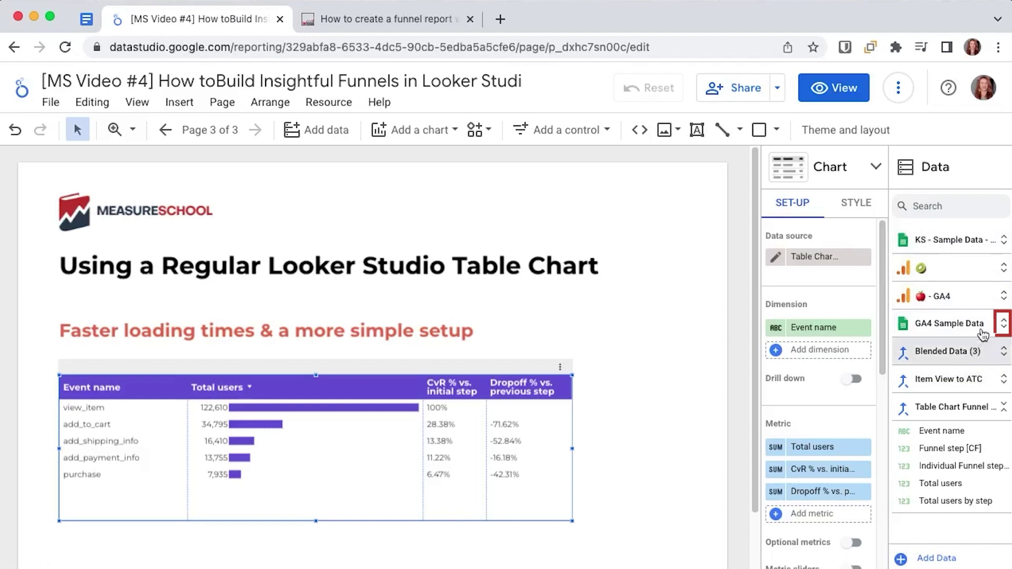
click(1003, 323)
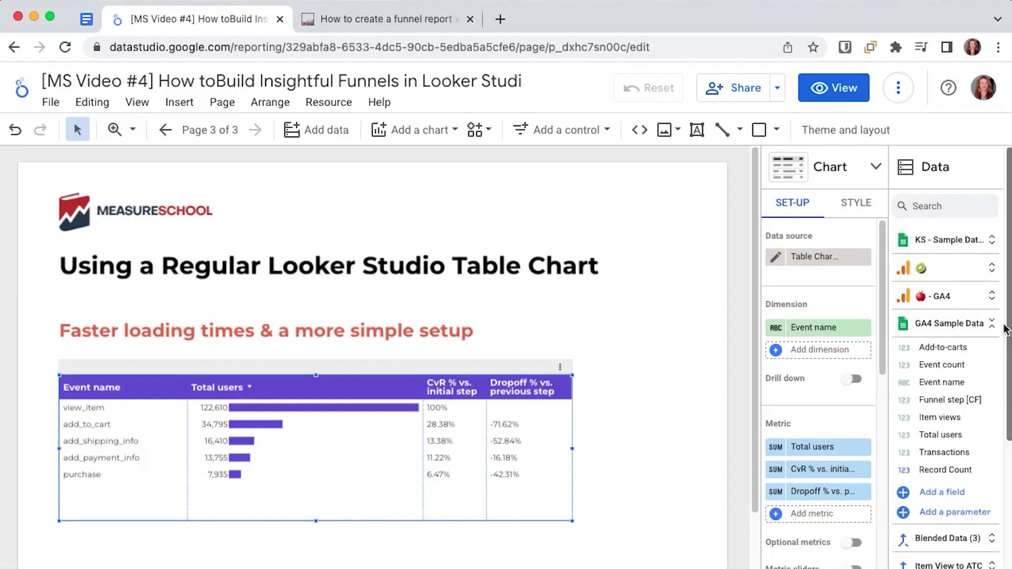
click(944, 493)
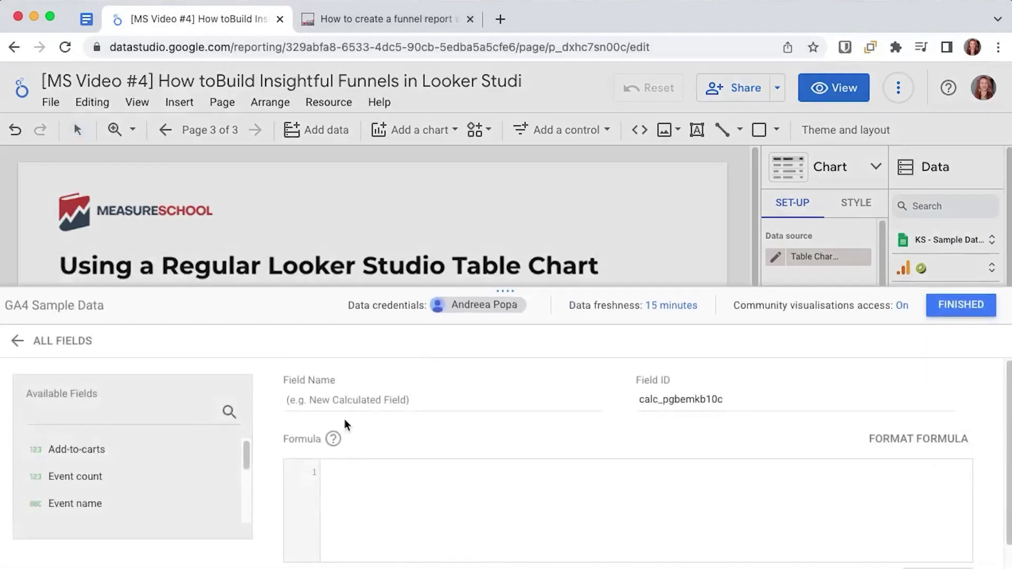
click(338, 489)
text(o)
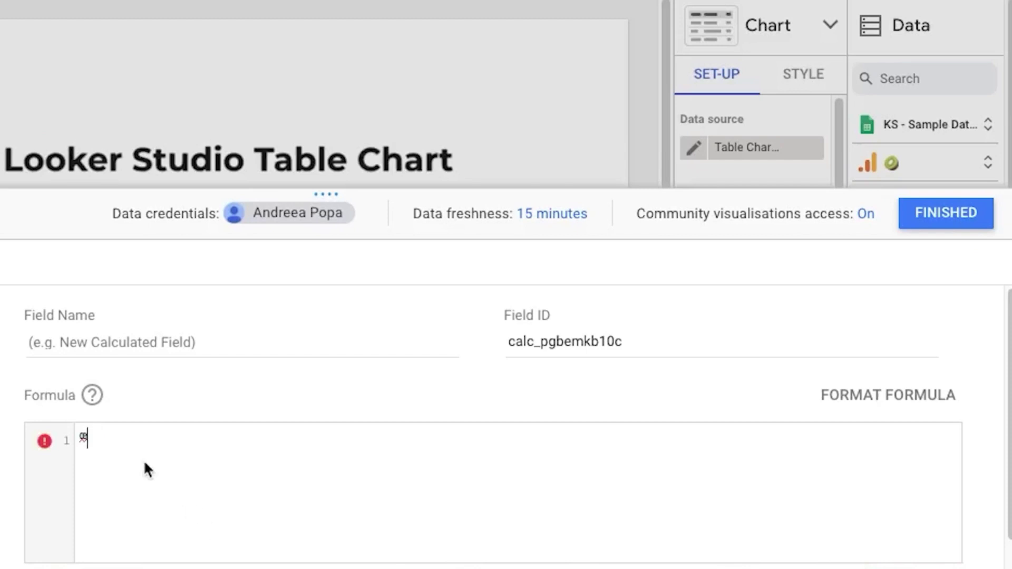
key(ctrl+a)
key(ctrl+v)
Move the text Funnel step [CF] out of the formula into the field name
scroll(112, 443, up, 5)
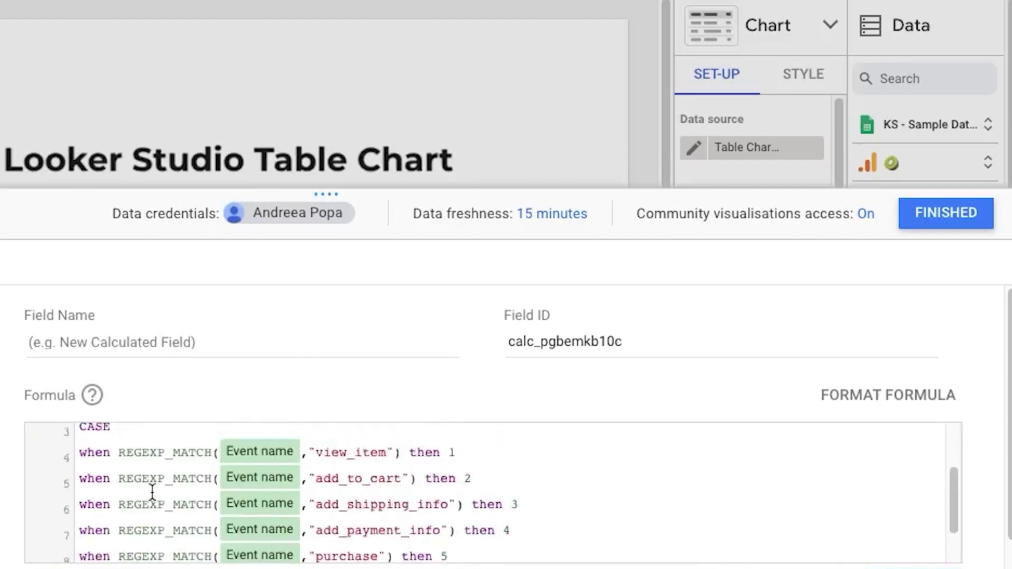
click(218, 444)
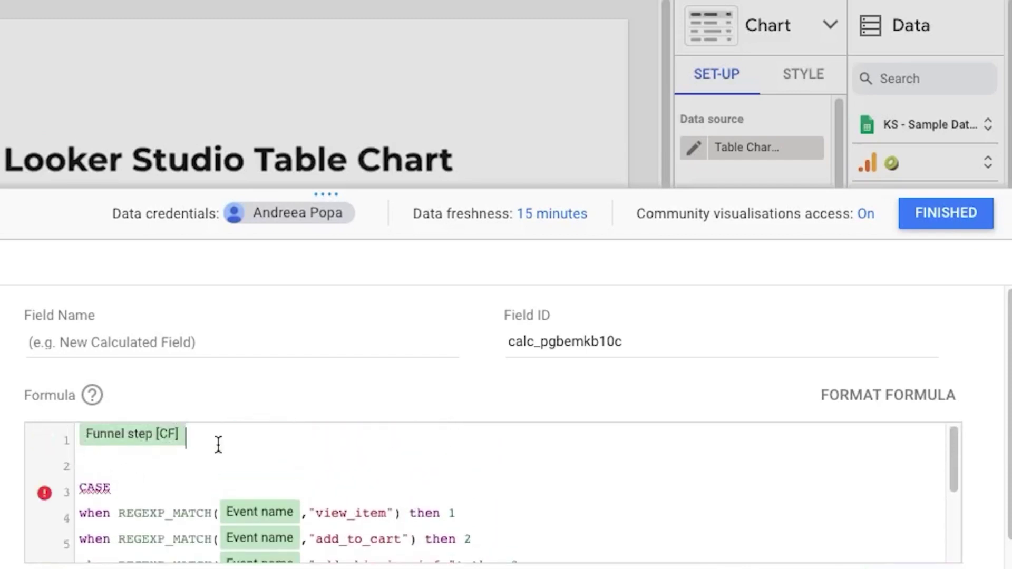
drag(218, 444, 70, 437)
key(ctrl+x)
click(91, 343)
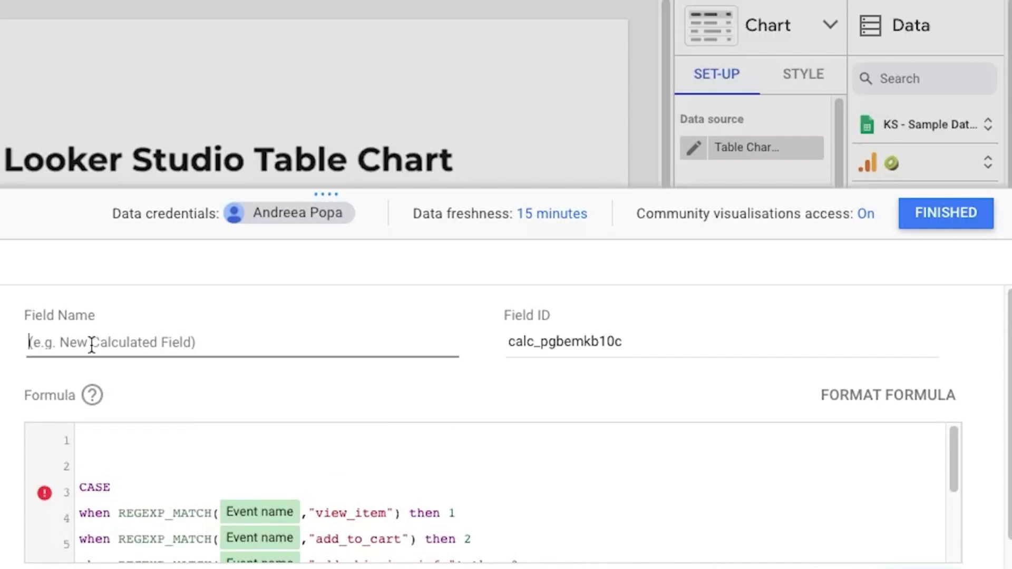
key(ctrl+v)
Remove the formula's blank lines, then discard the duplicate field and close the data source editor
click(100, 445)
key(Delete)
key(Delete)
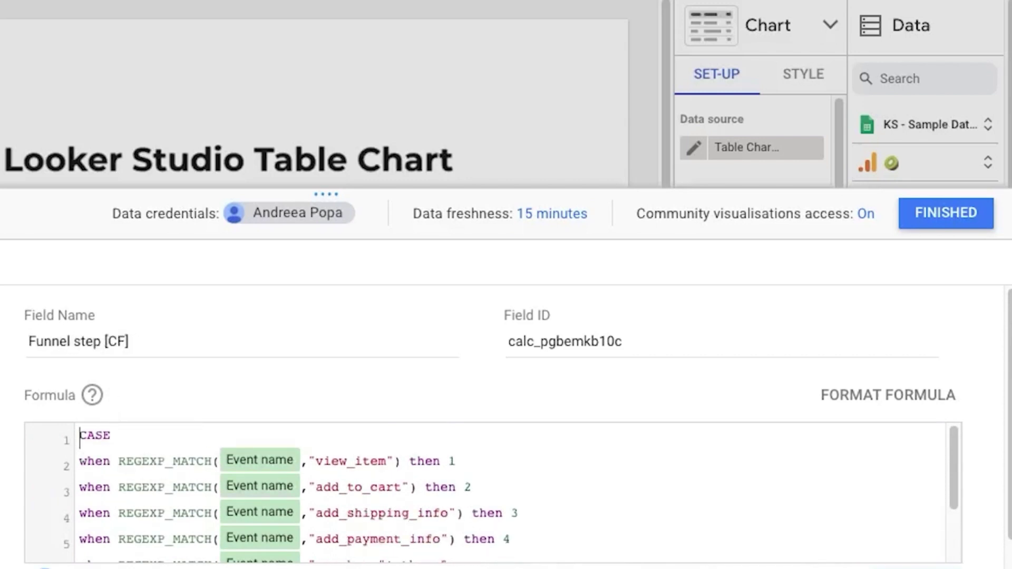
scroll(173, 451, down, 3)
click(148, 518)
scroll(211, 506, up, 1)
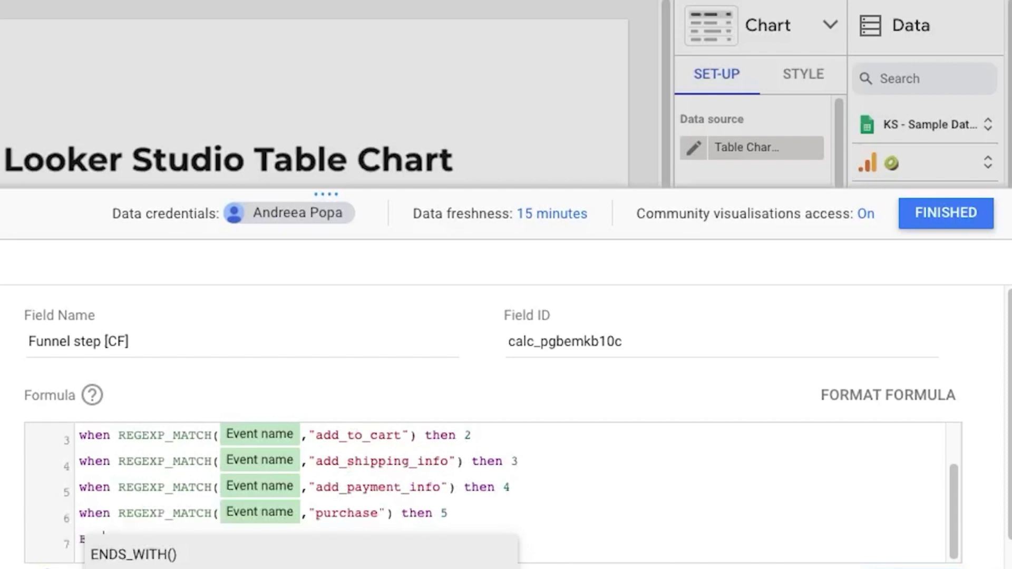
click(531, 485)
scroll(527, 482, up, 2)
click(472, 463)
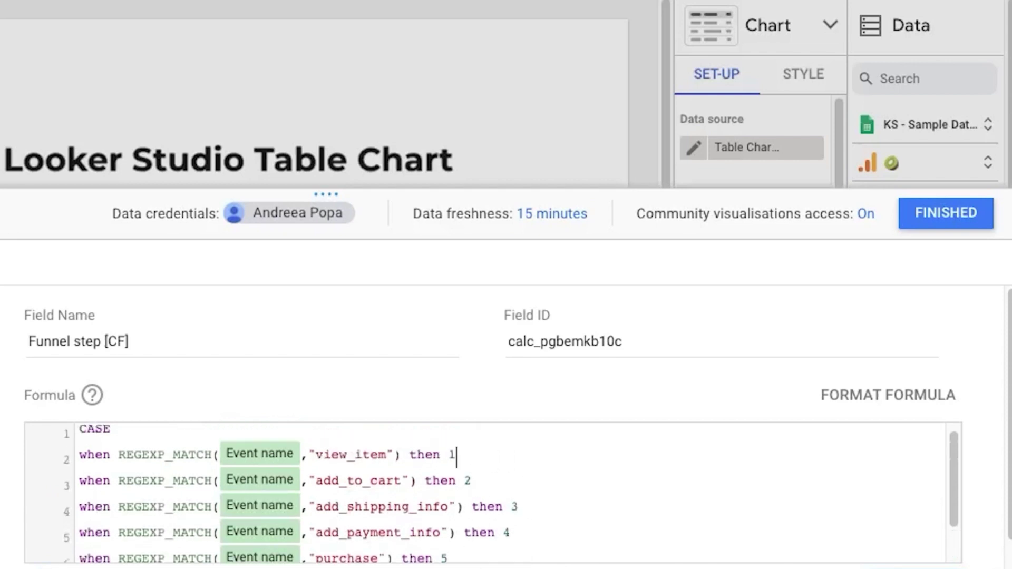
click(472, 533)
click(475, 555)
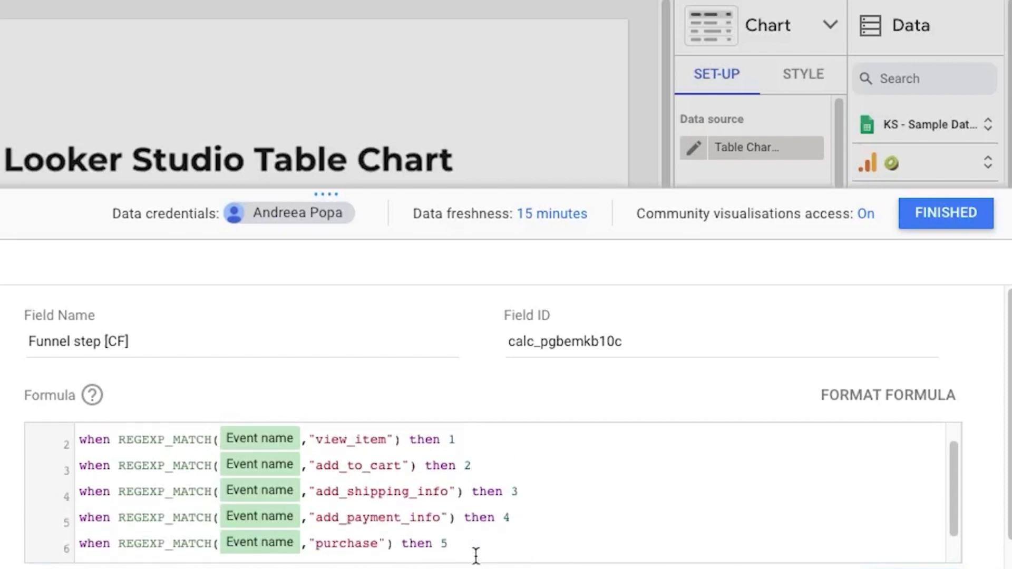
scroll(890, 511, down, 1)
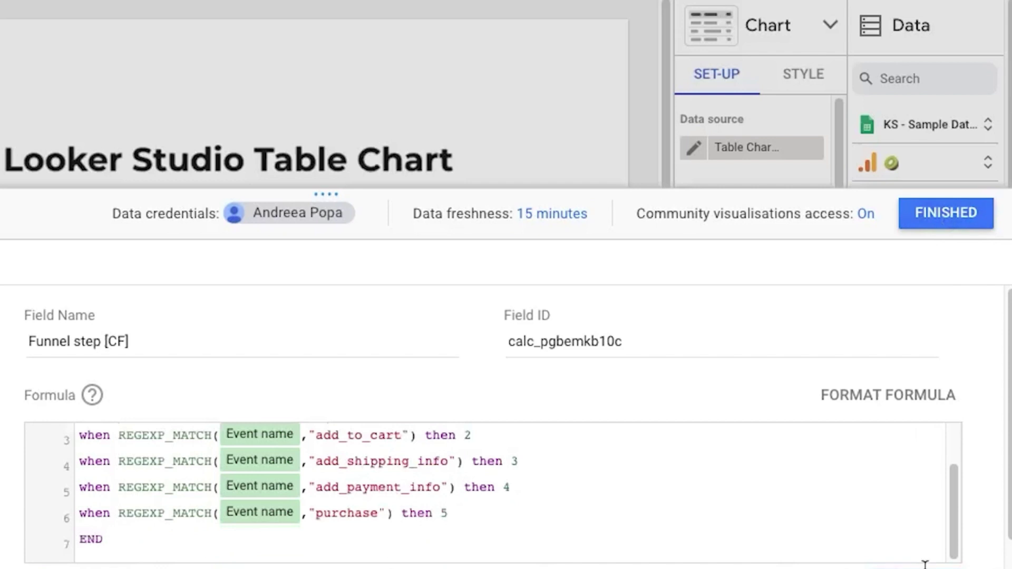
scroll(924, 561, down, 1)
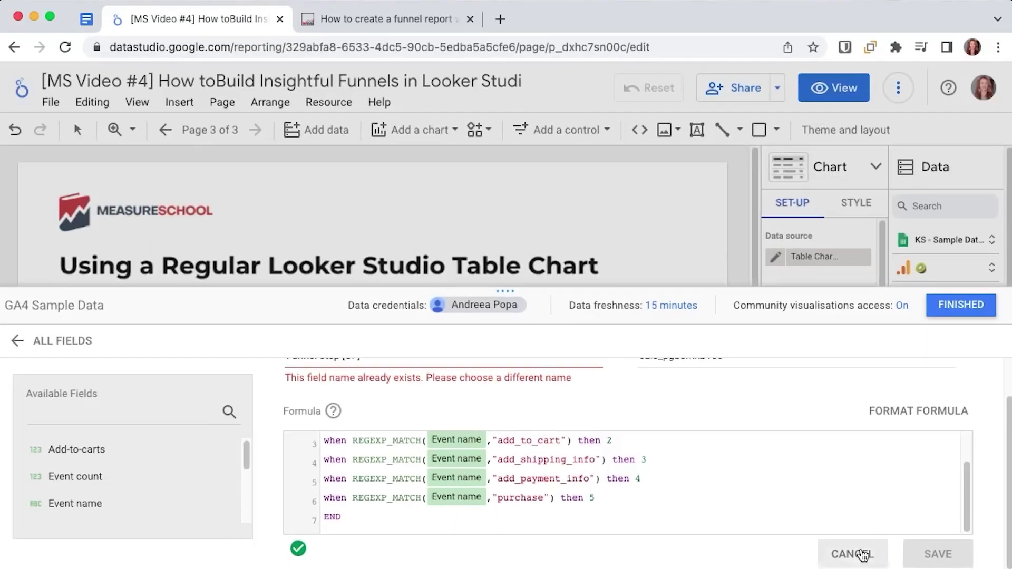
click(798, 552)
click(961, 304)
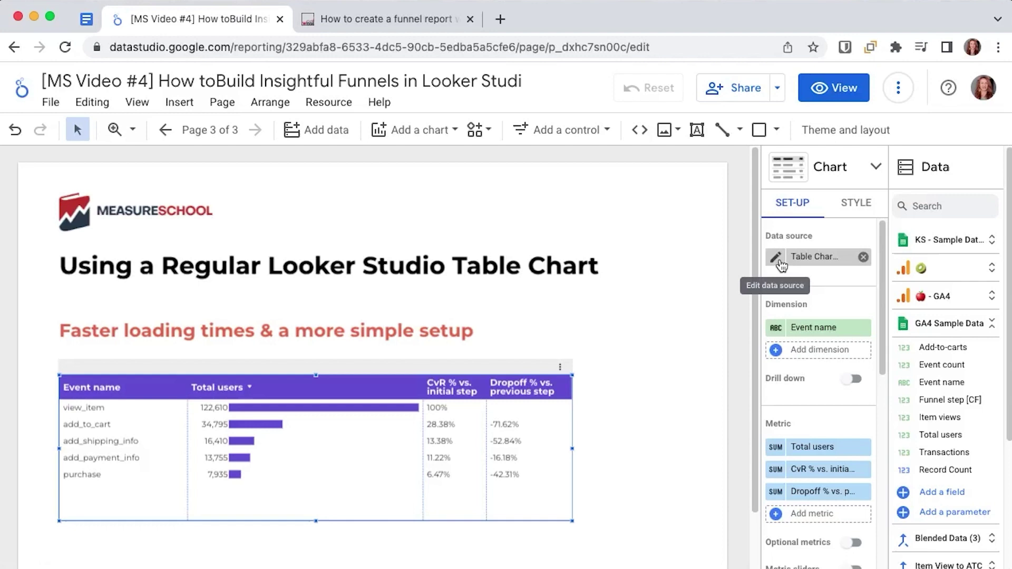
Review both tables' Funnel step [CF], Total users by step and Main 5 Events filters in Table Chart Funnel Blend
click(775, 257)
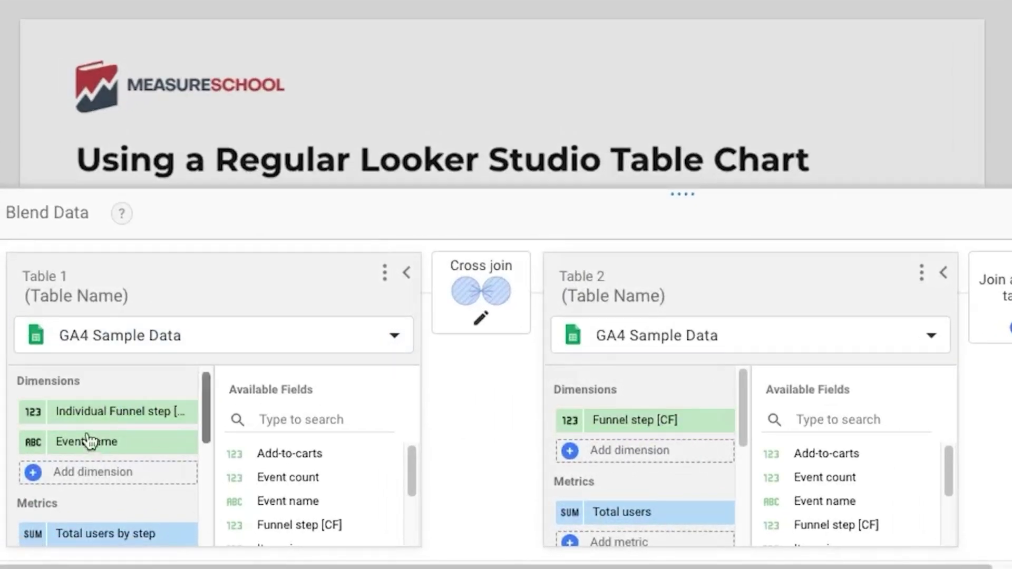
click(29, 411)
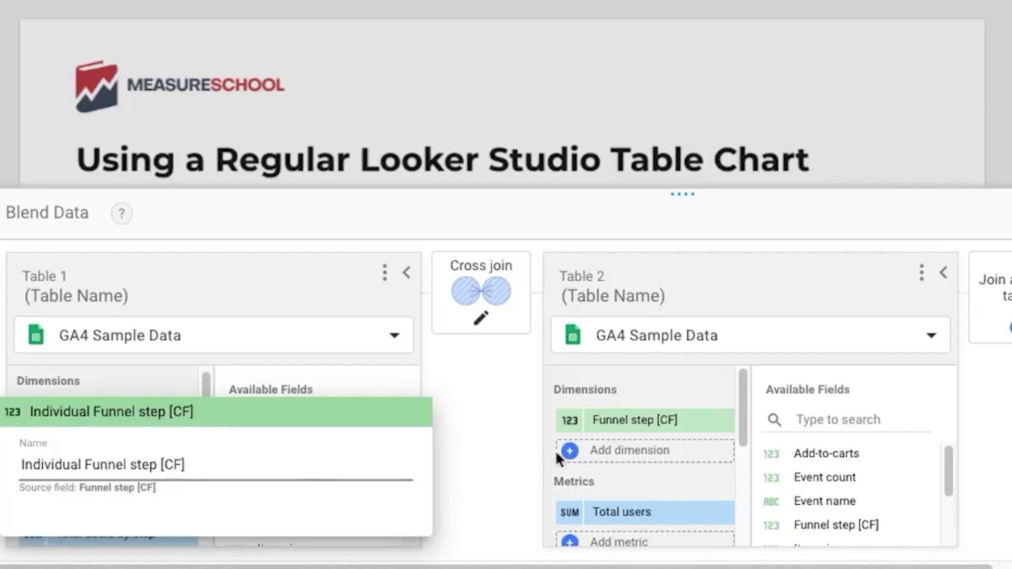
click(565, 420)
click(567, 421)
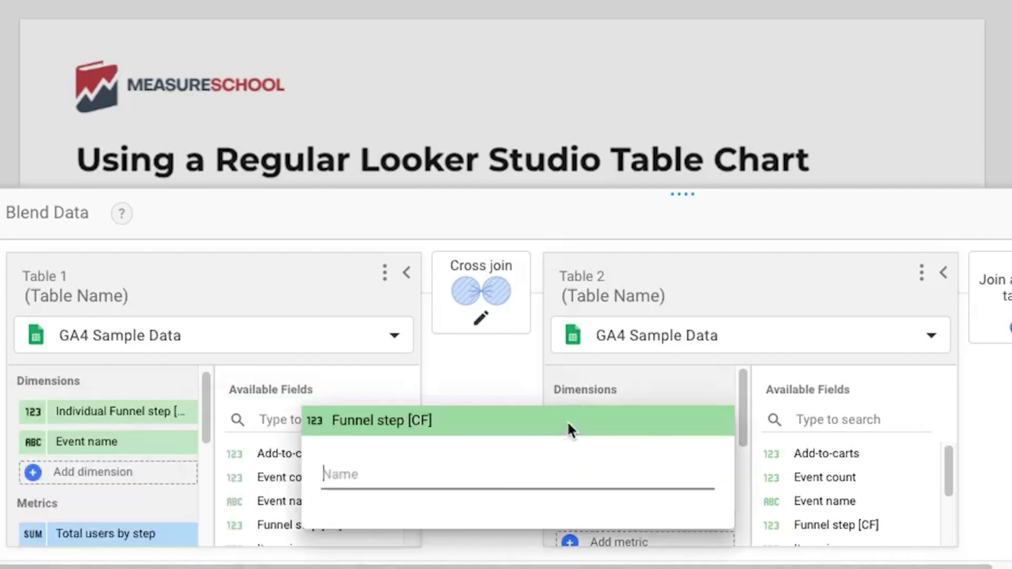
click(479, 377)
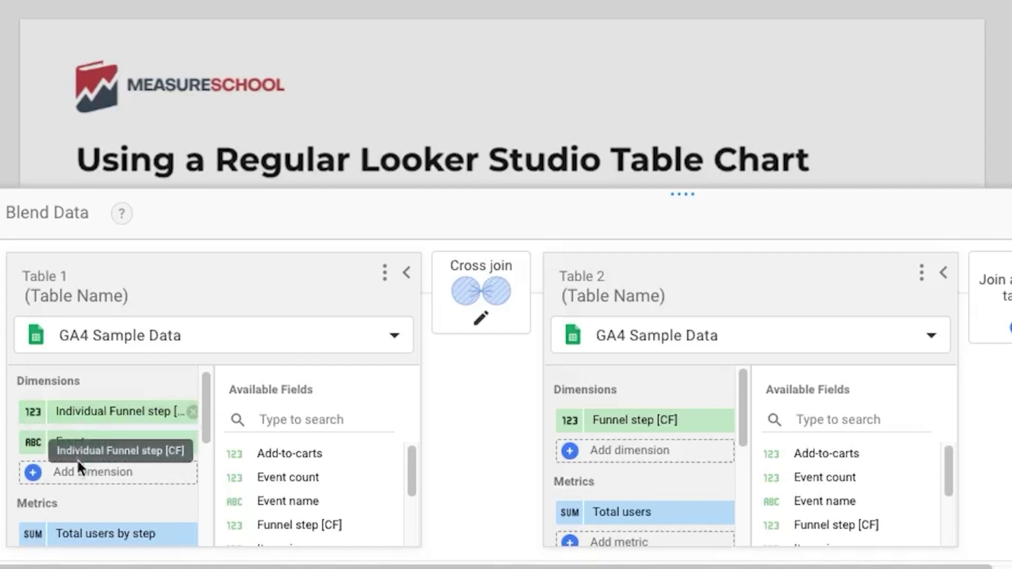
scroll(185, 463, down, 2)
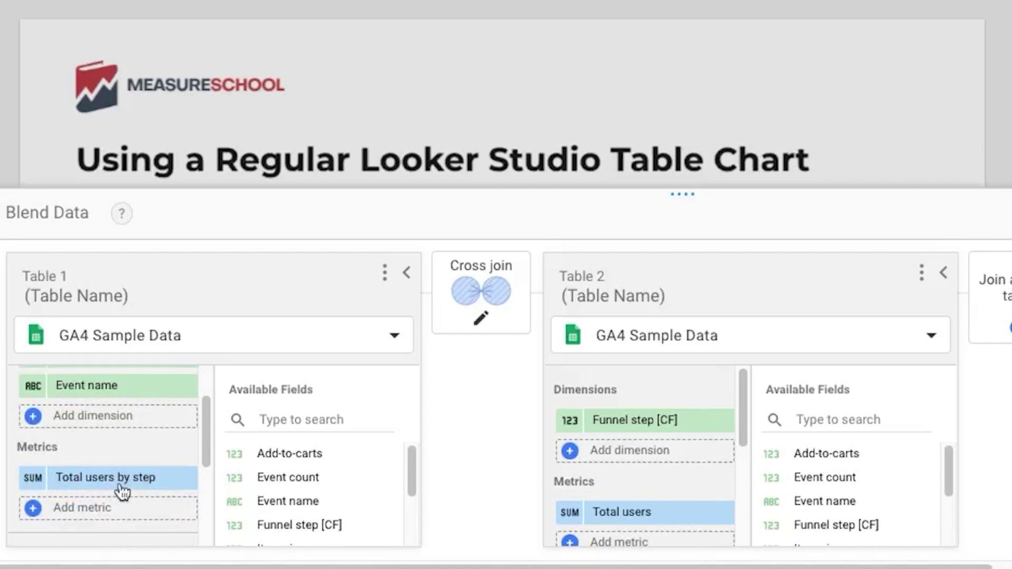
click(33, 481)
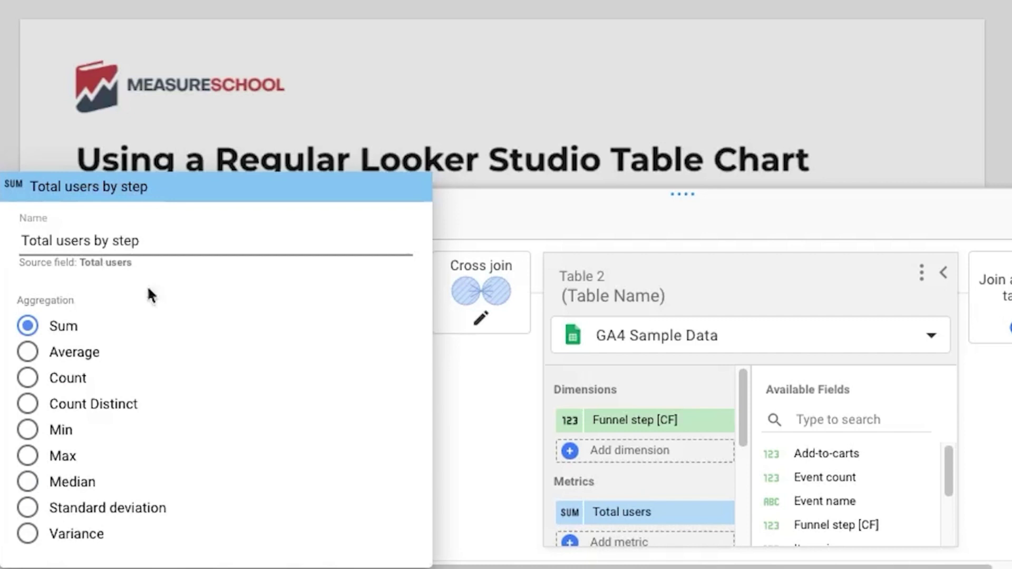
click(462, 455)
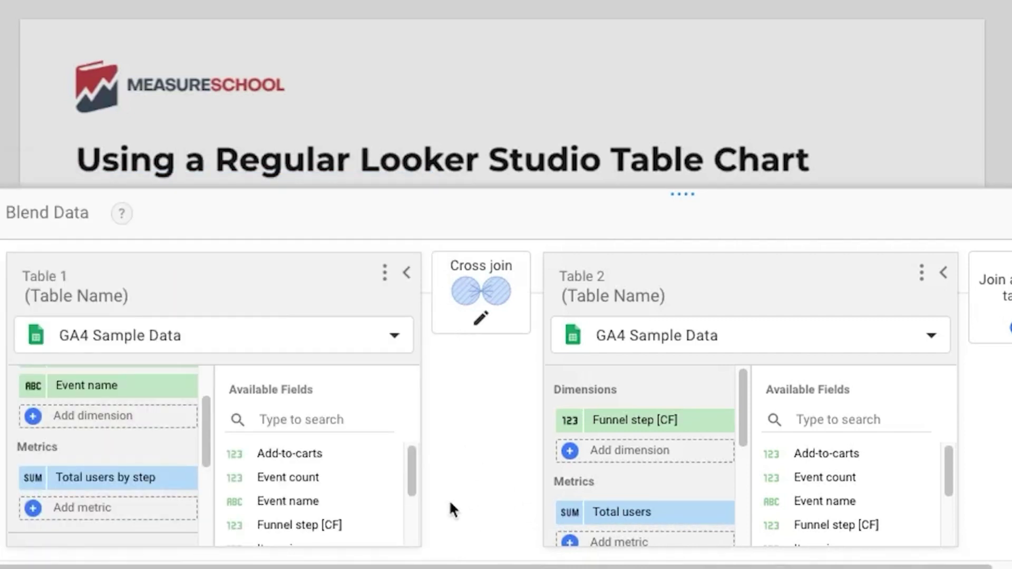
scroll(140, 476, down, 3)
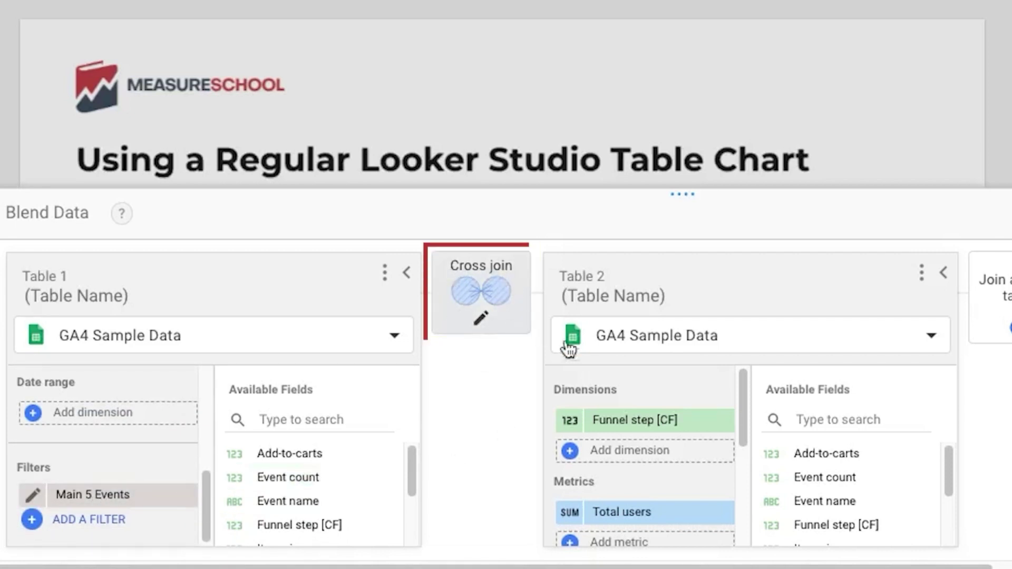
scroll(659, 448, down, 5)
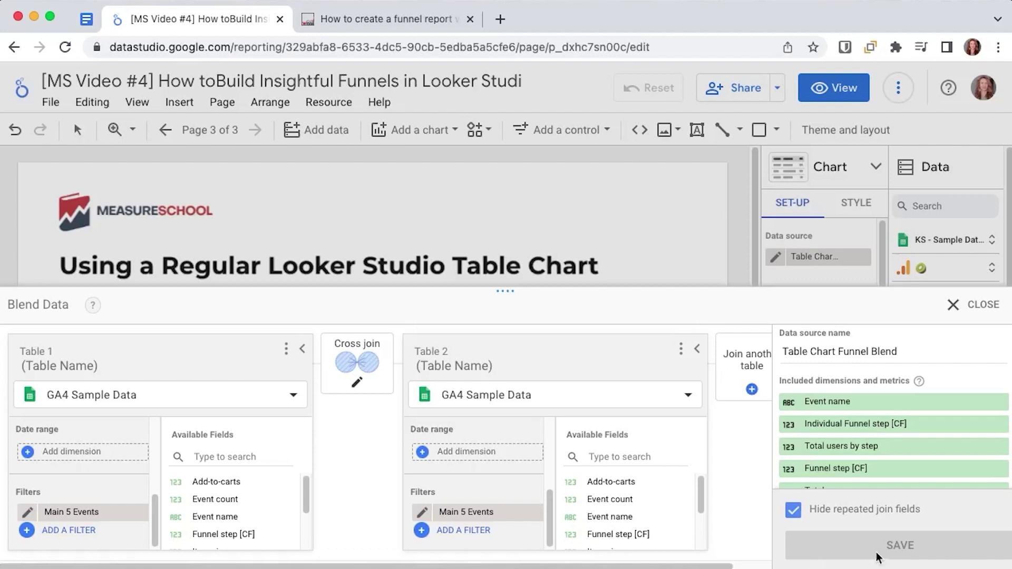
Close the blend editor and inspect the table's Total users metric settings
click(984, 306)
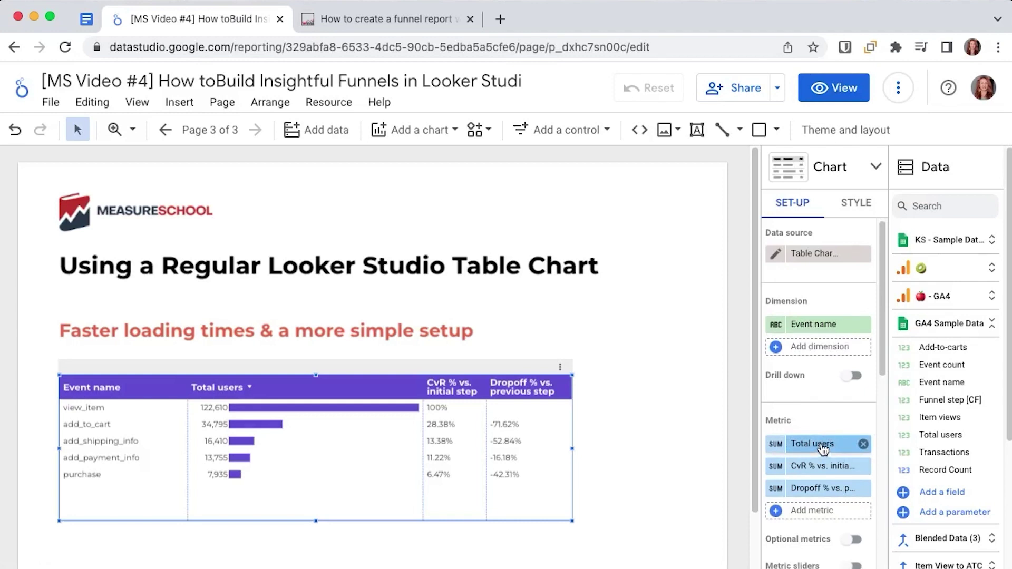
scroll(817, 433, down, 3)
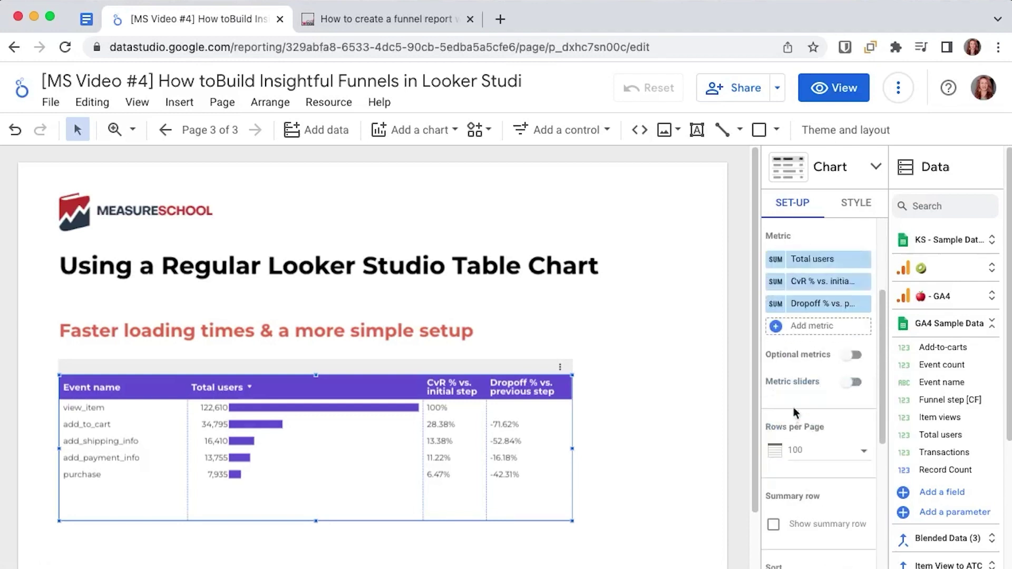
click(773, 261)
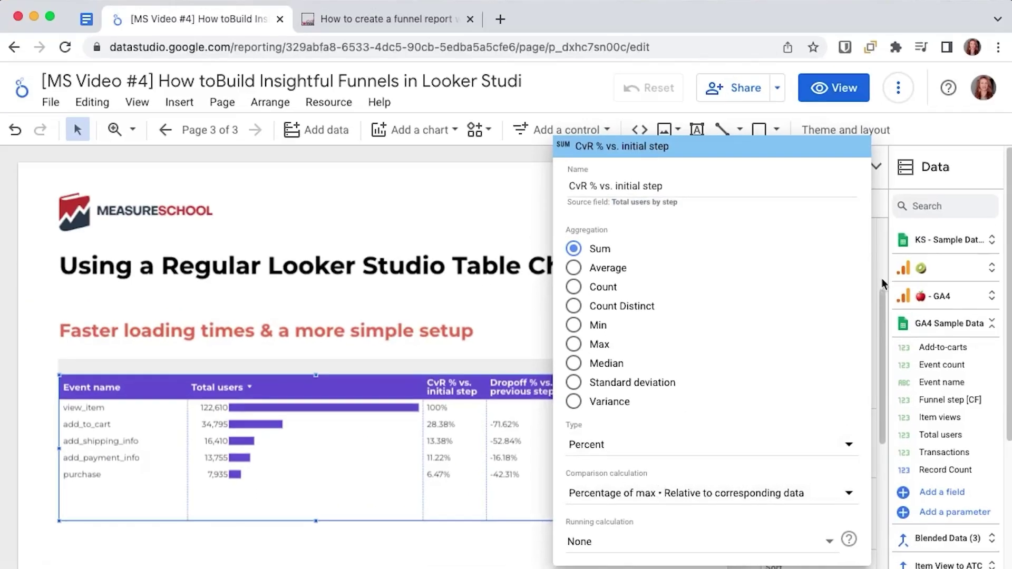
click(883, 279)
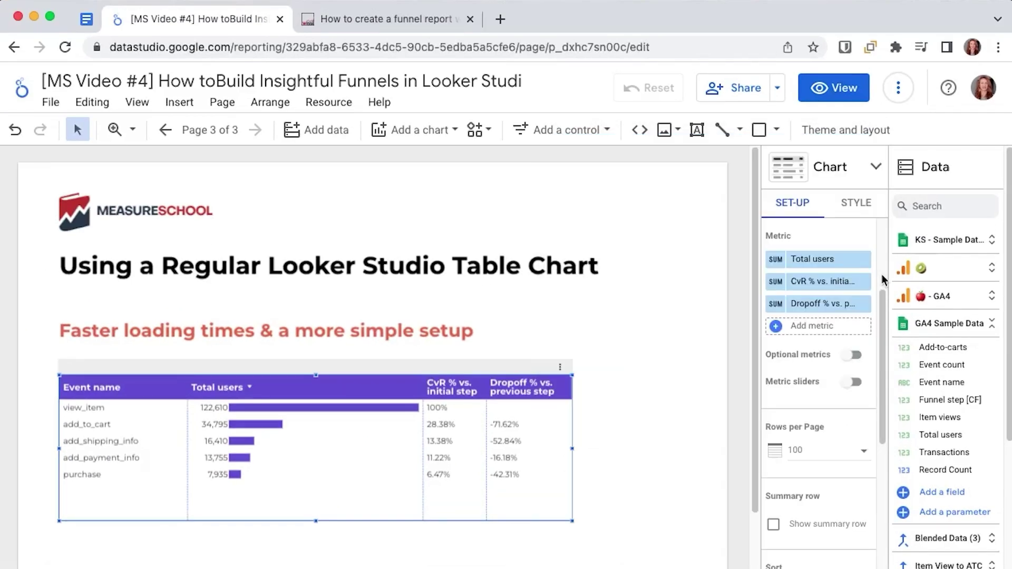
Inspect the CvR % vs. initial step metric's comparison calculation and check the Dropoff formula GIF
click(777, 281)
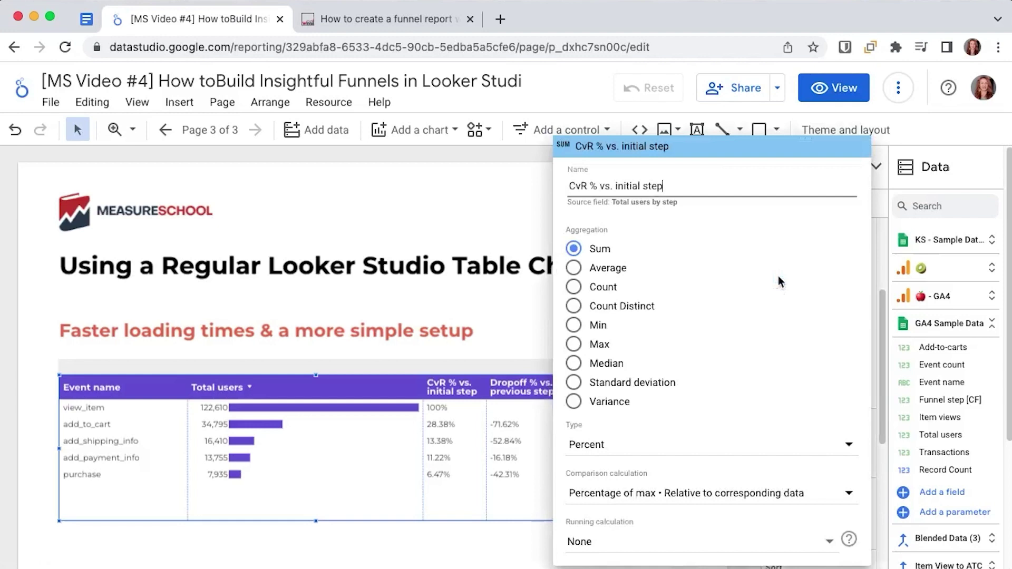
drag(612, 204, 692, 211)
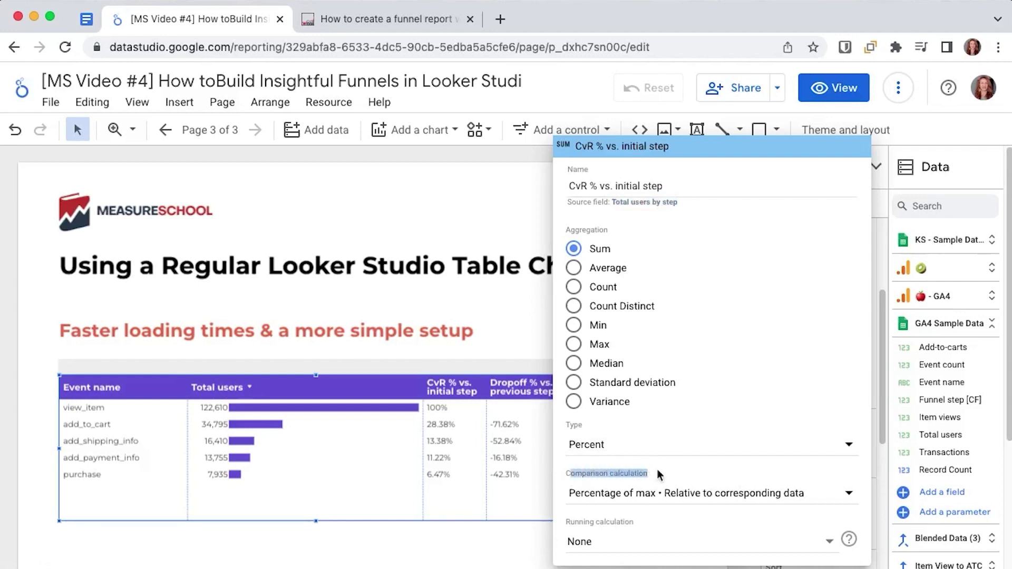
click(671, 492)
mouse_move(671, 501)
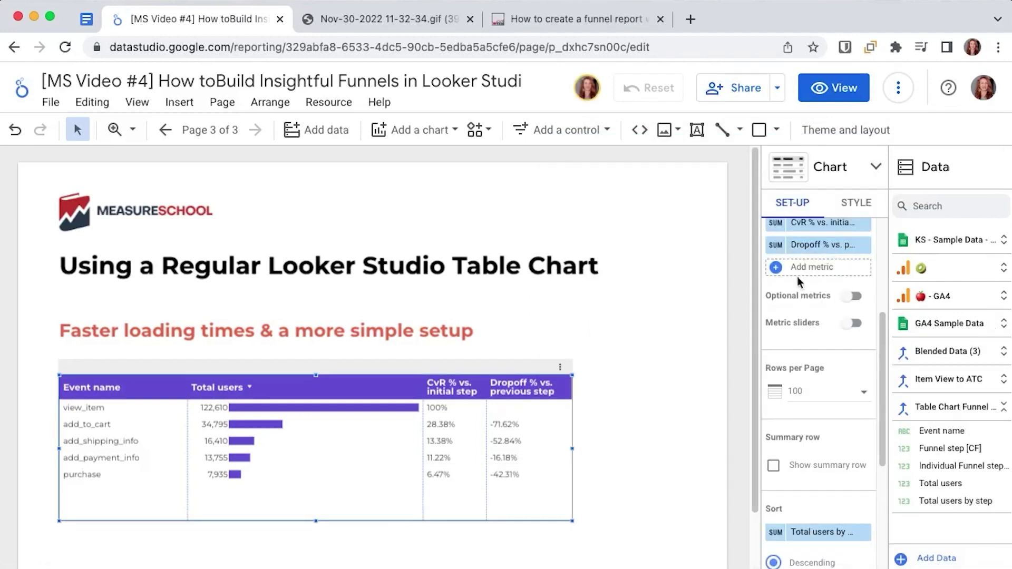
key(ctrl+Tab)
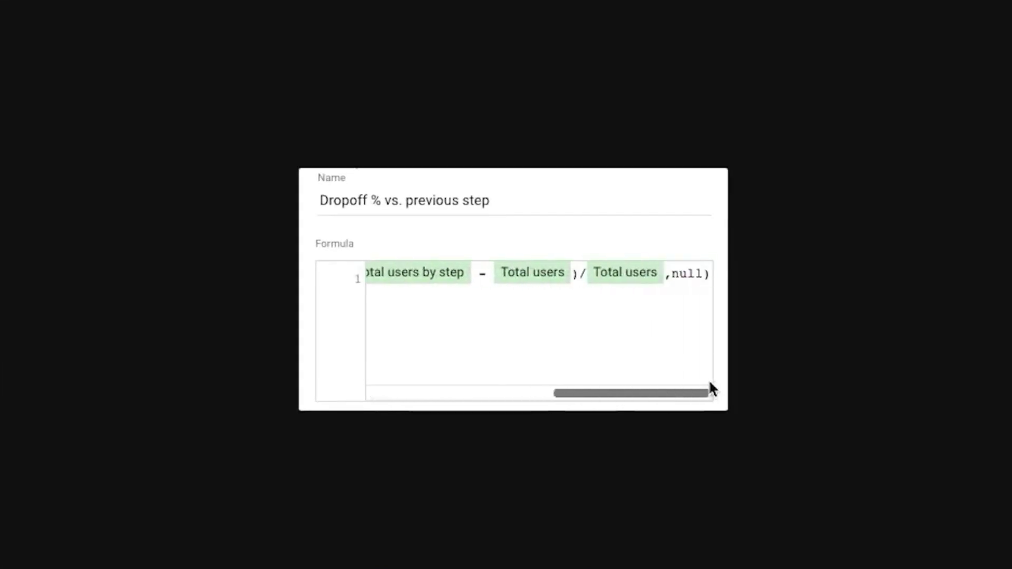
key(ctrl+shift+Tab)
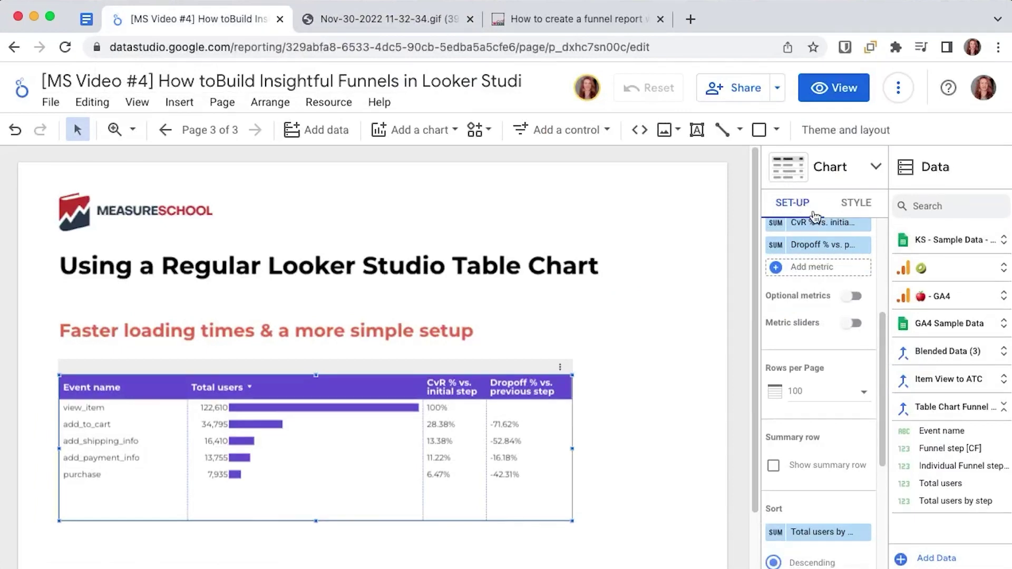
Pick a different Missing Data option in the funnel table's style settings, affecting the empty first drop-off cell
click(853, 204)
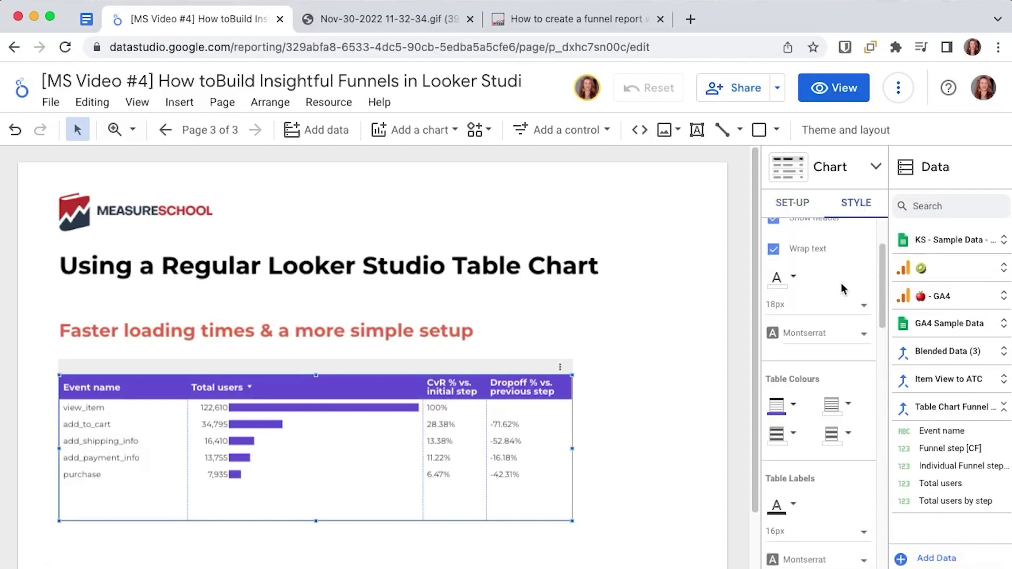
scroll(850, 295, down, 2)
scroll(850, 296, down, 8)
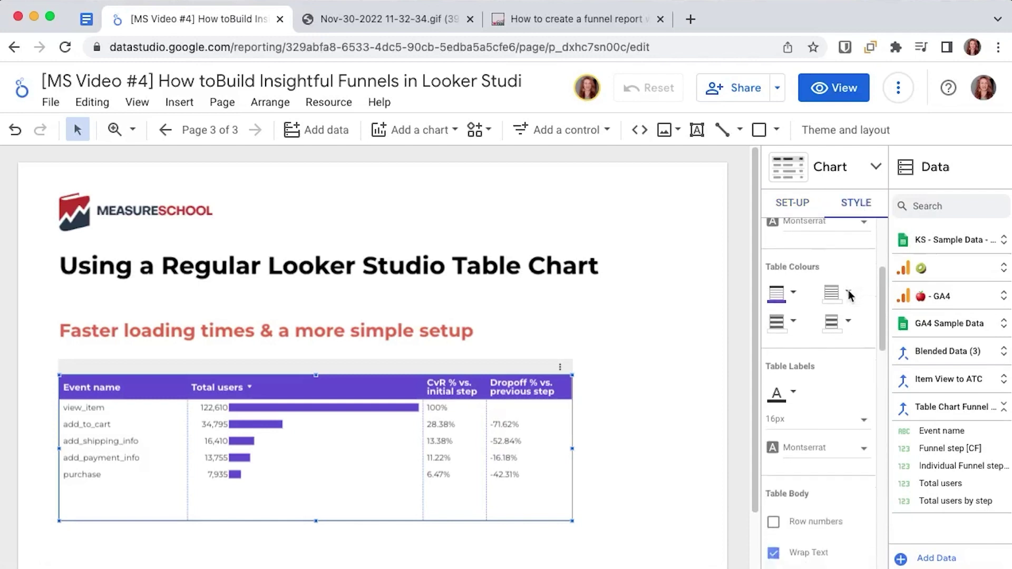
scroll(850, 296, down, 6)
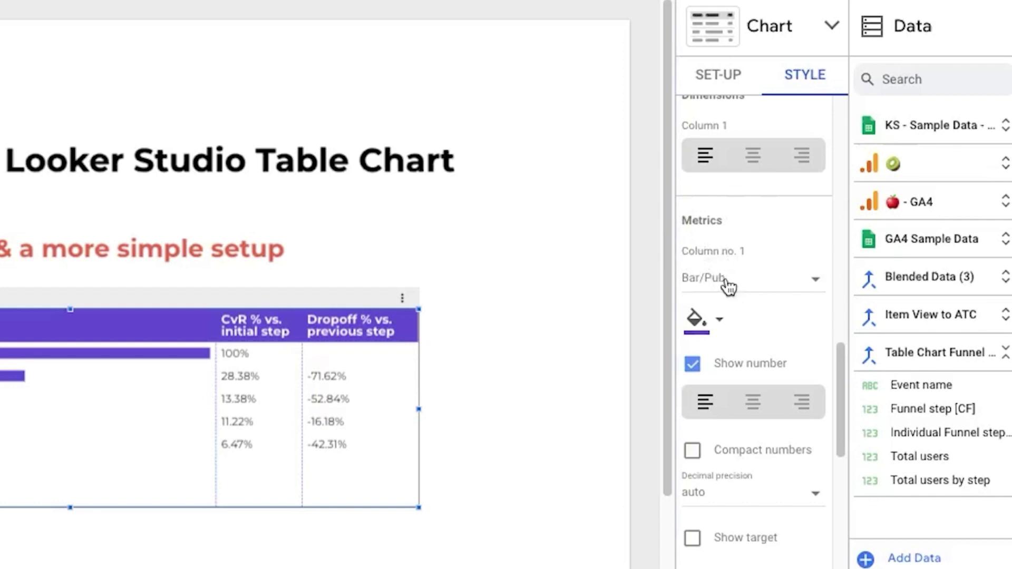
scroll(753, 345, down, 7)
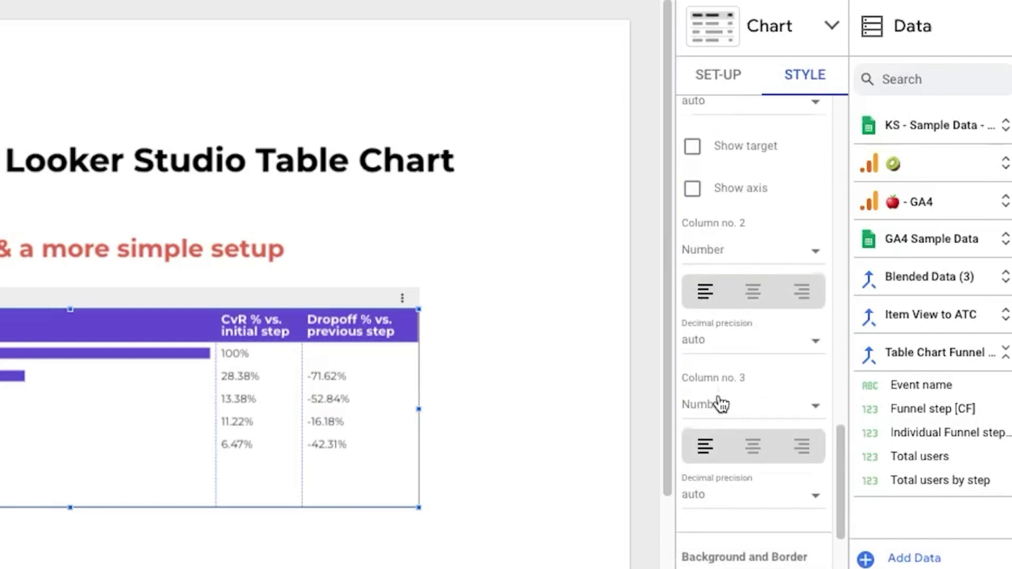
scroll(725, 369, down, 1)
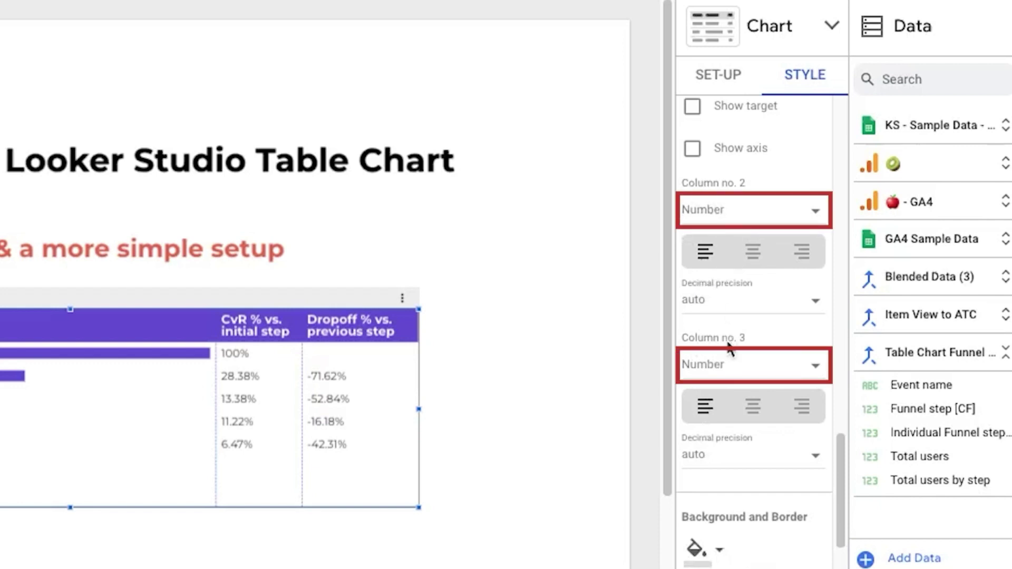
scroll(764, 354, down, 4)
scroll(759, 348, up, 15)
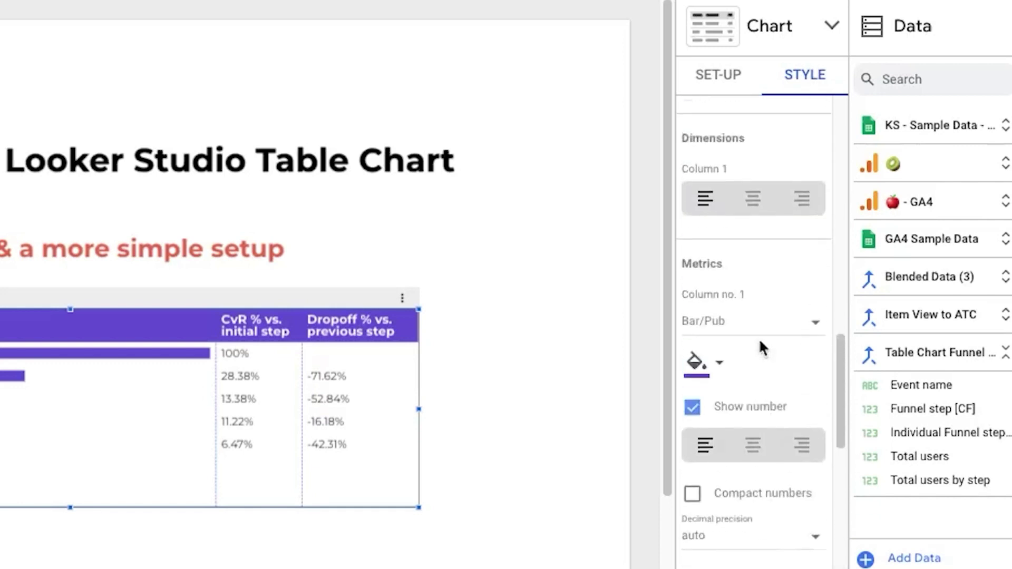
click(732, 355)
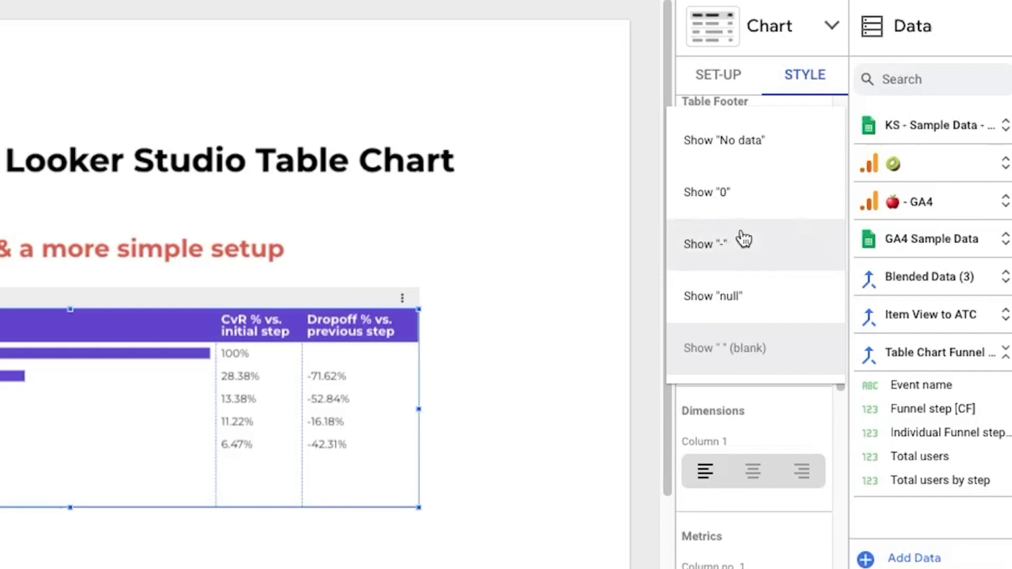
click(713, 296)
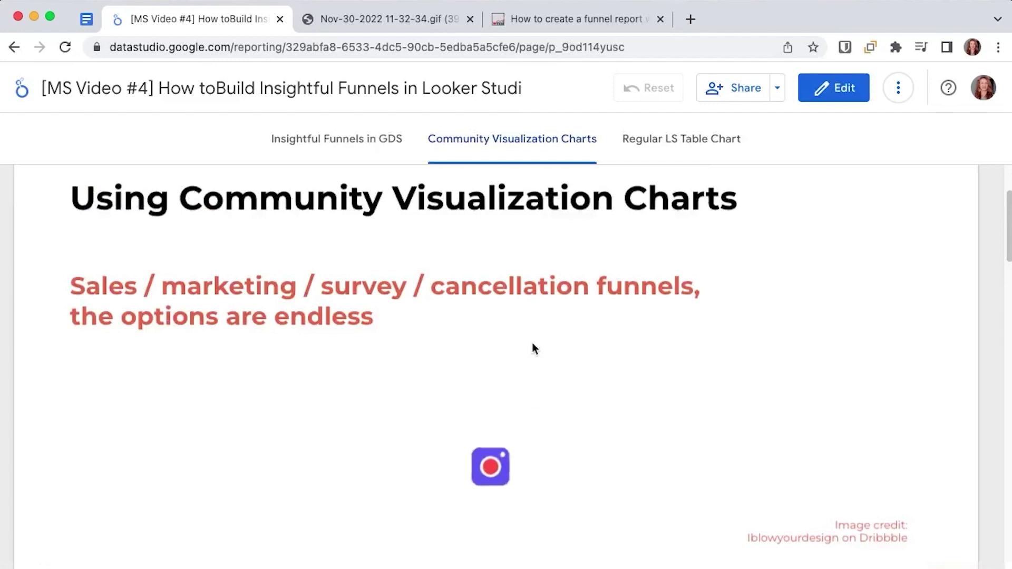